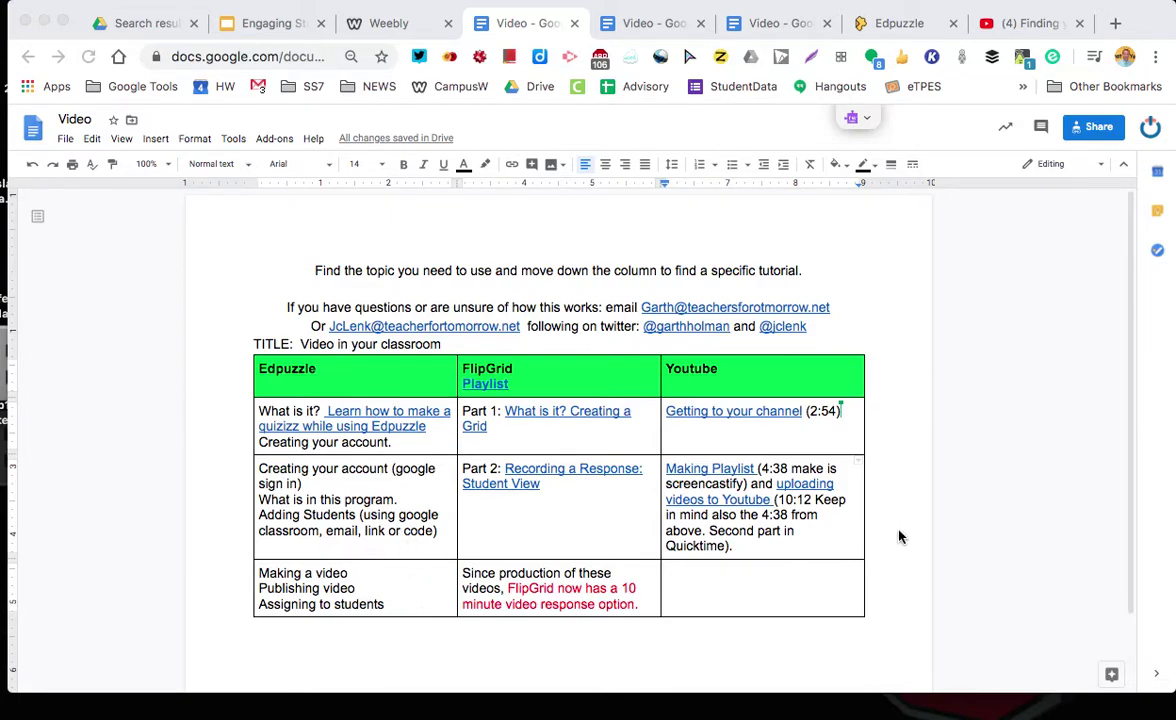
Switch to the Edpuzzle site and open the sign-up options for a teacher account
{"action": "left_click", "coordinate": [885, 22]}
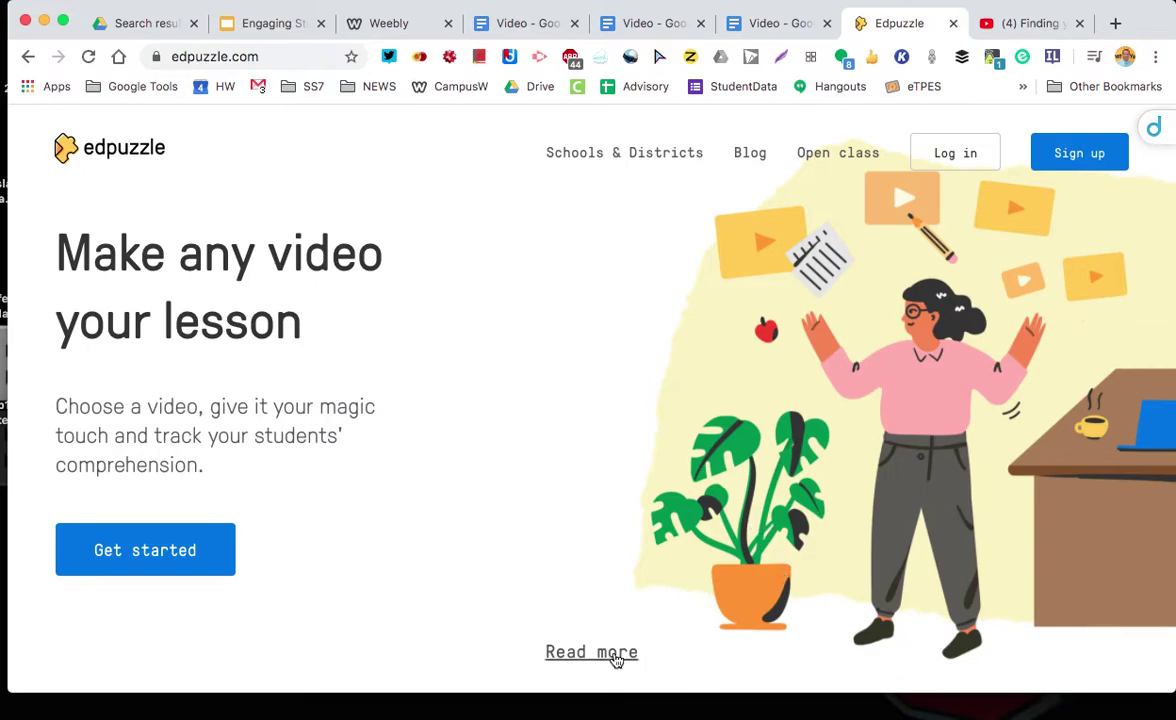
{"action": "left_click", "coordinate": [615, 652]}
{"action": "scroll", "coordinate": [669, 497], "scroll_direction": "up", "scroll_amount": 15}
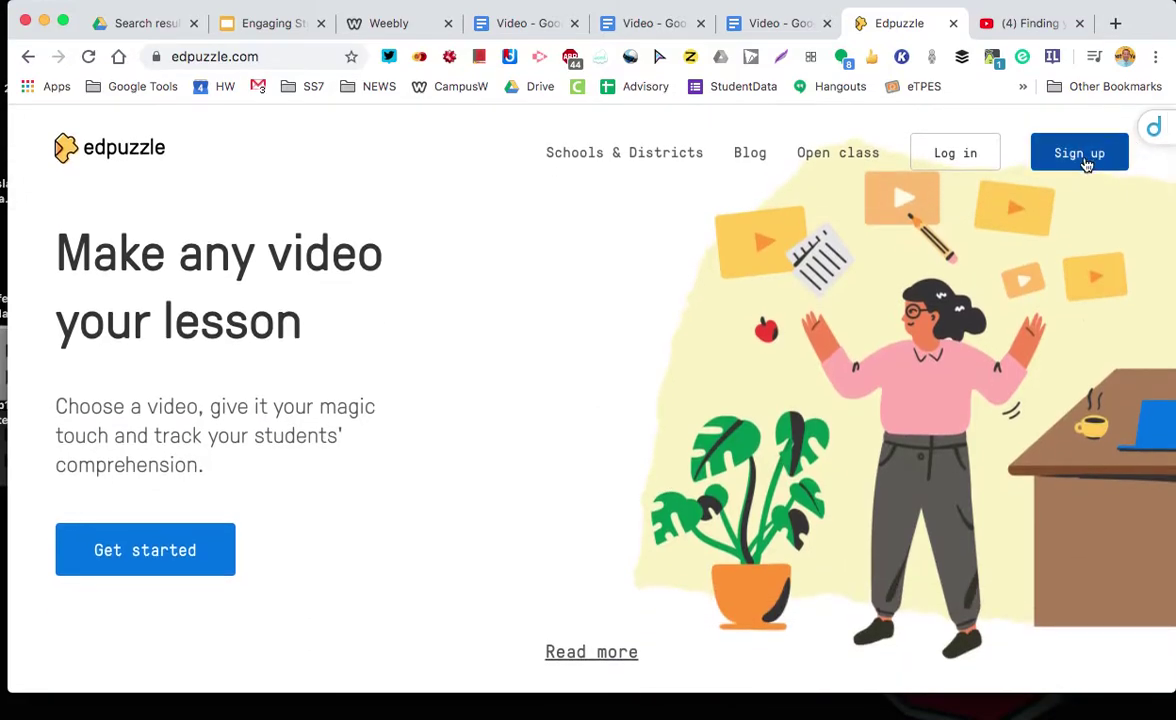
{"action": "left_click", "coordinate": [1087, 160]}
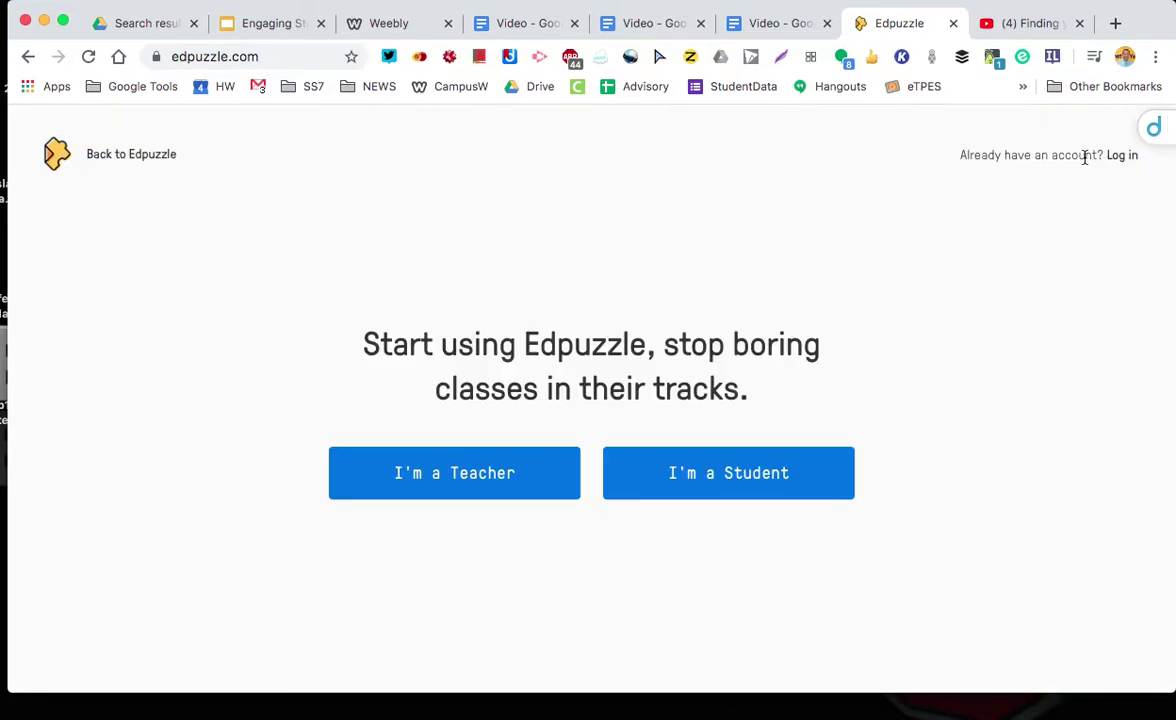
{"action": "left_click", "coordinate": [452, 472]}
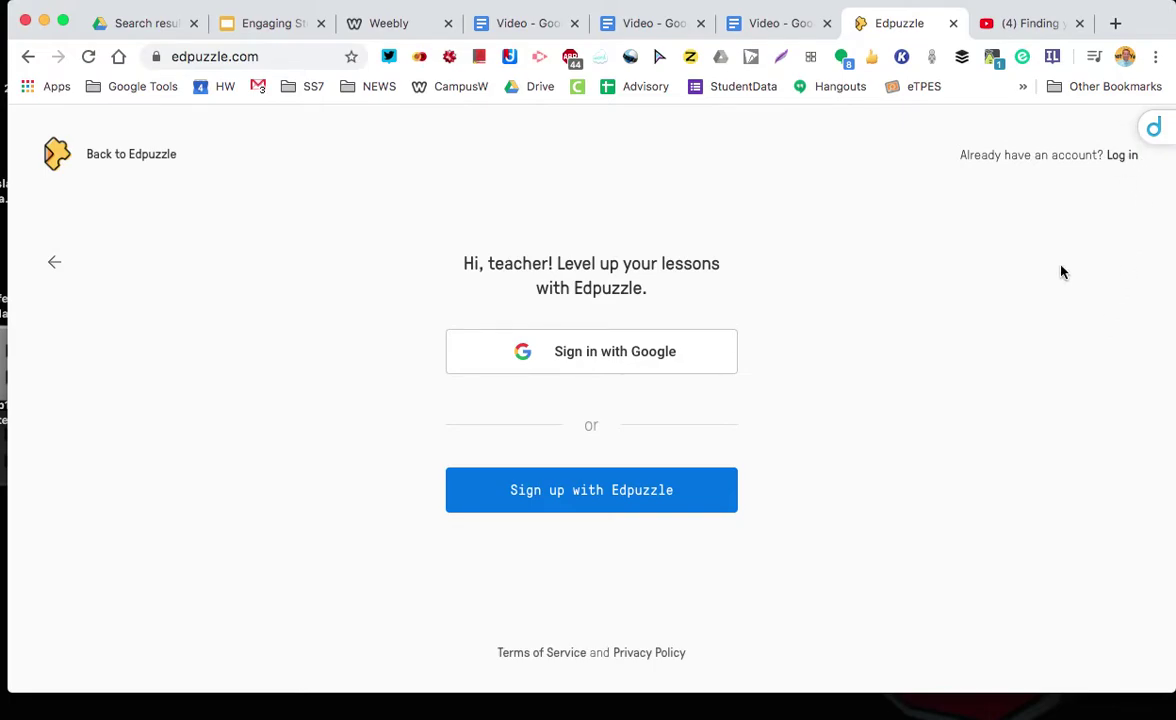
Log in to the existing Edpuzzle teacher account with Google, choosing the teachersfortomorrow.net account
{"action": "left_click", "coordinate": [1118, 158]}
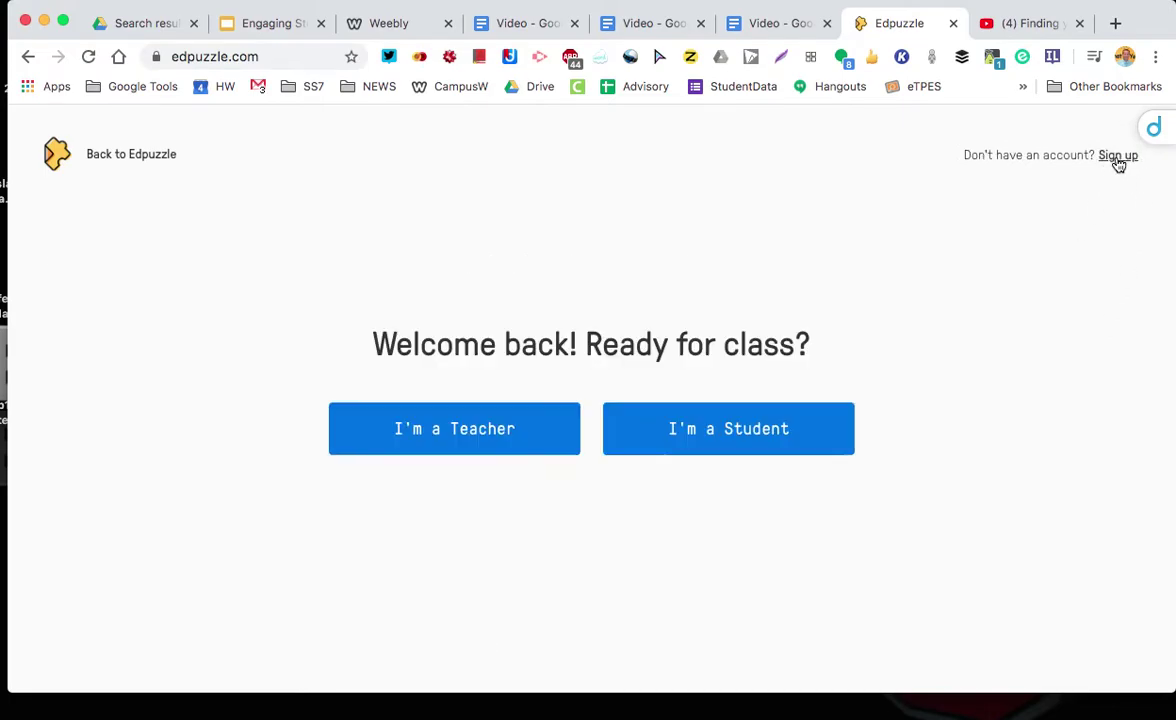
{"action": "left_click", "coordinate": [508, 446]}
{"action": "left_click", "coordinate": [588, 652]}
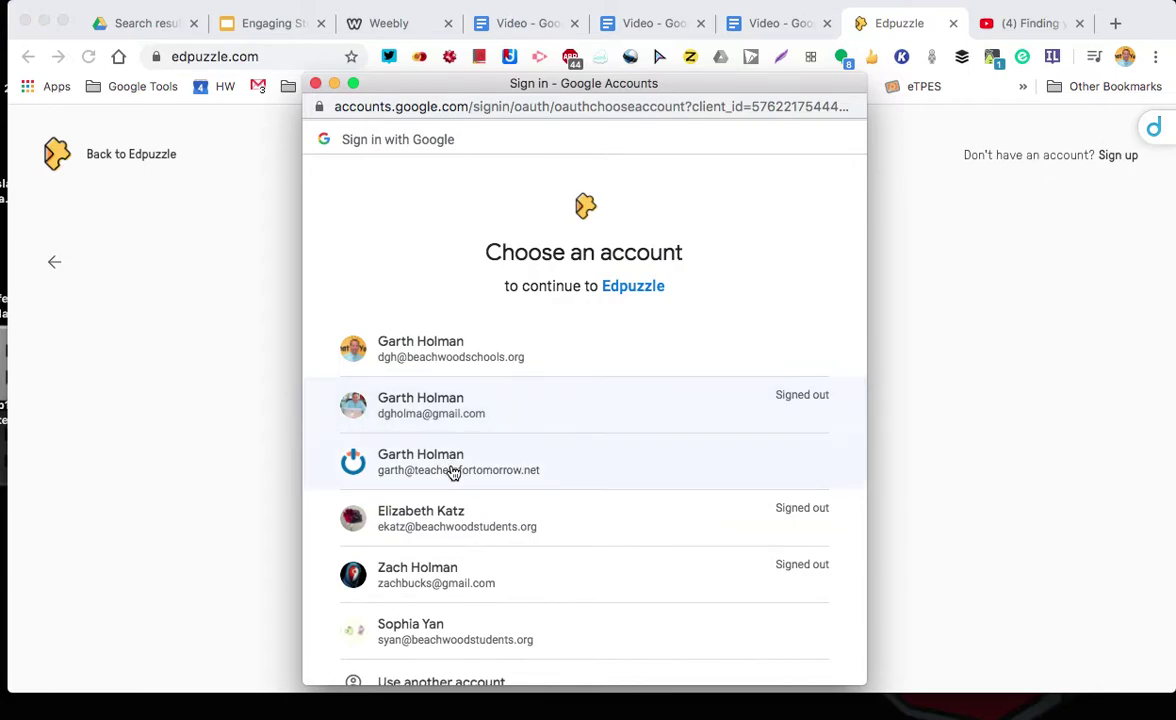
{"action": "left_click", "coordinate": [525, 470]}
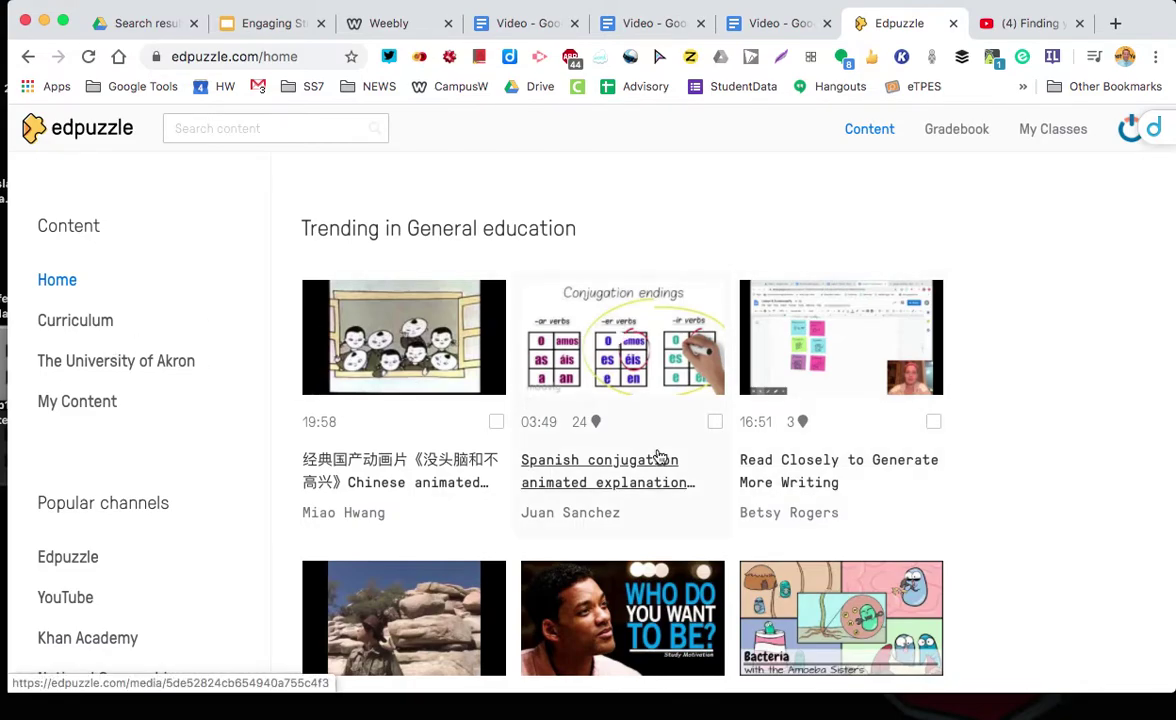
Browse the trending videos for General education and Ohio, checking their lengths and question counts
{"action": "scroll", "coordinate": [659, 456], "scroll_direction": "down", "scroll_amount": 5}
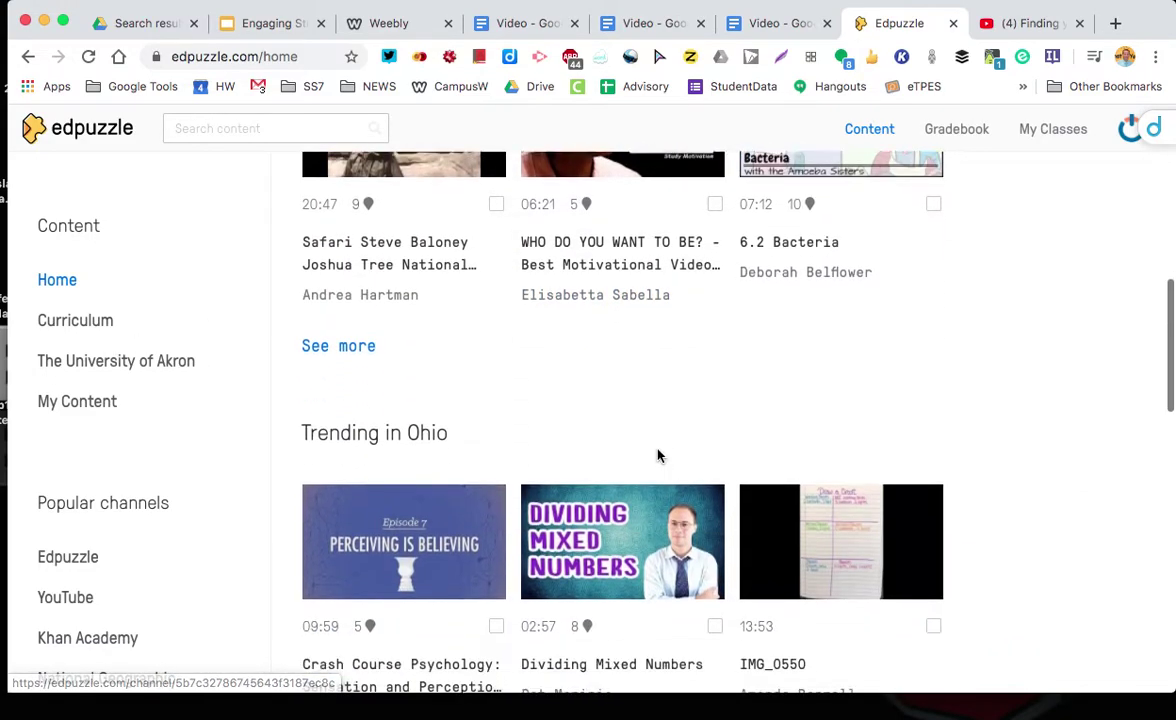
{"action": "scroll", "coordinate": [659, 456], "scroll_direction": "down", "scroll_amount": 3}
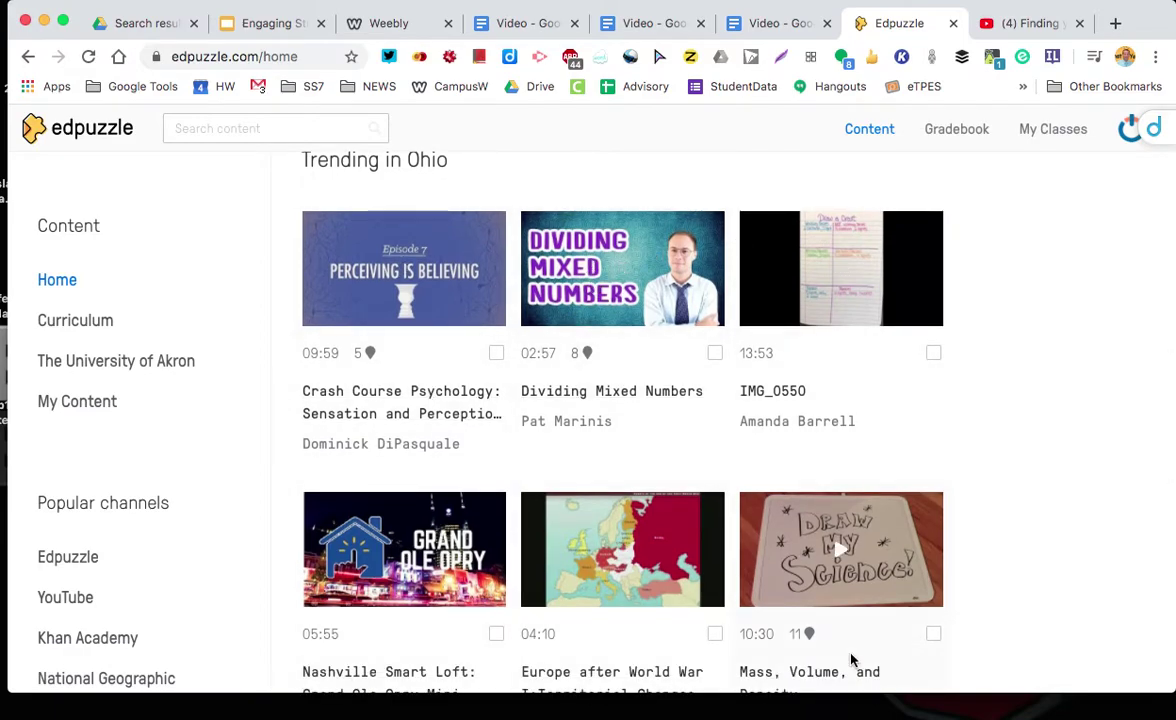
{"action": "scroll", "coordinate": [585, 367], "scroll_direction": "down", "scroll_amount": 3}
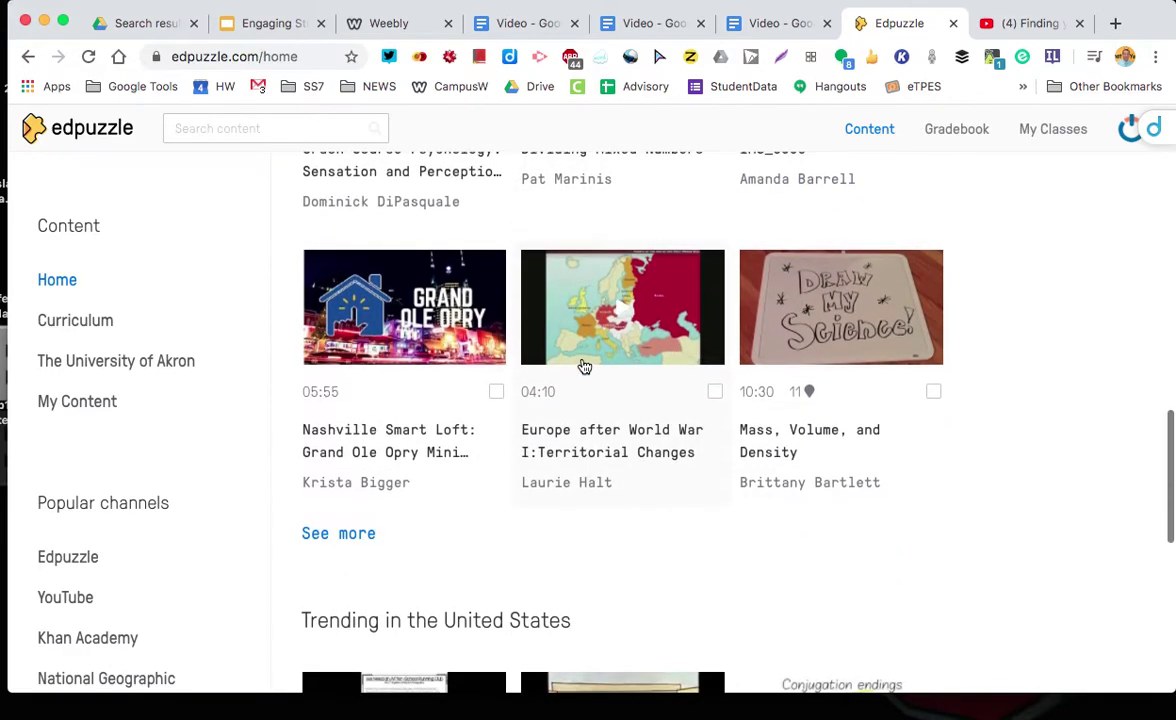
{"action": "scroll", "coordinate": [585, 367], "scroll_direction": "down", "scroll_amount": 10}
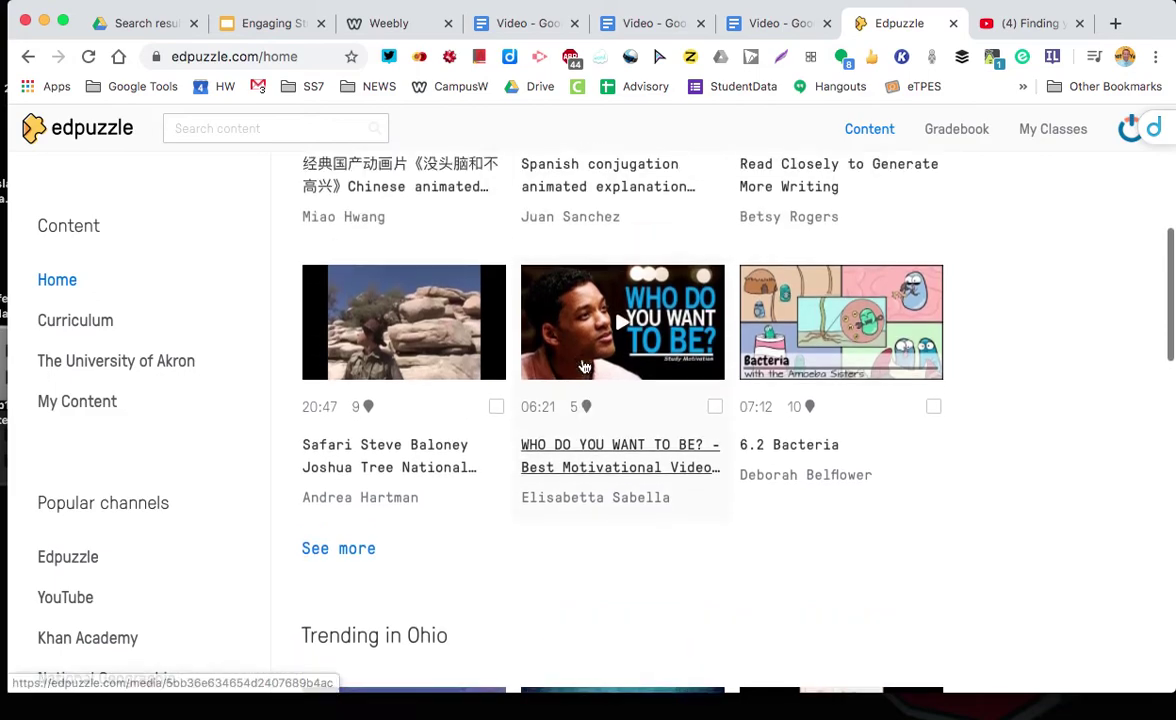
{"action": "scroll", "coordinate": [585, 367], "scroll_direction": "up", "scroll_amount": 3}
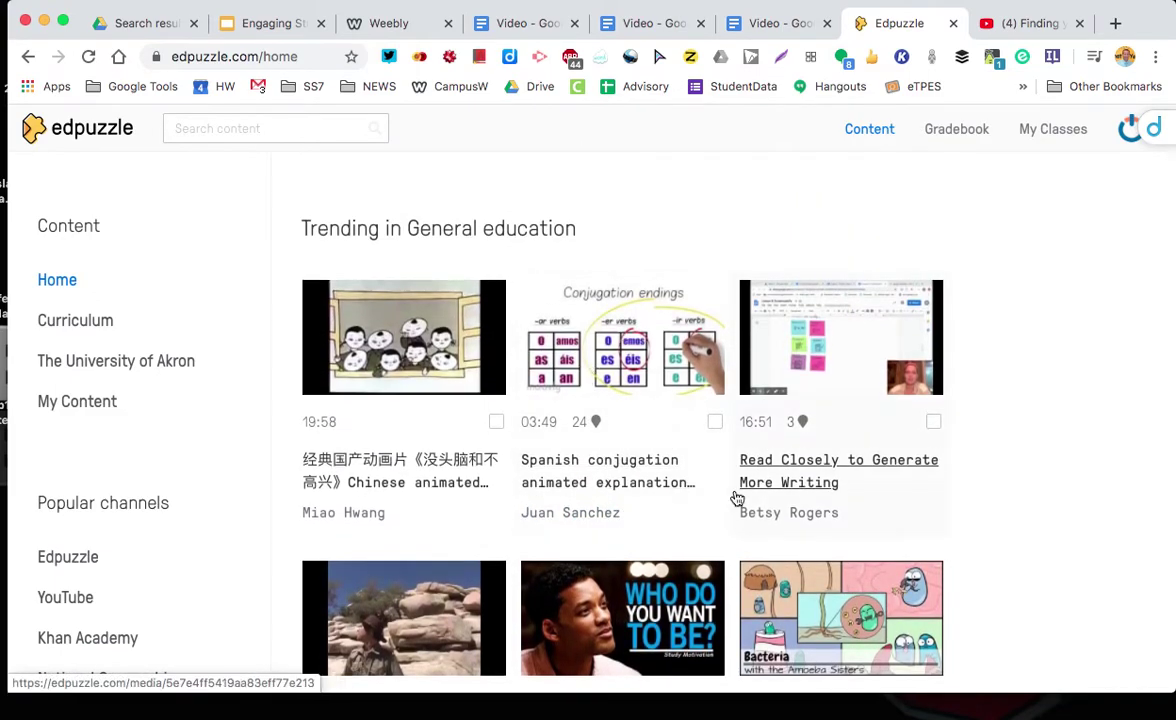
{"action": "mouse_move", "coordinate": [597, 428]}
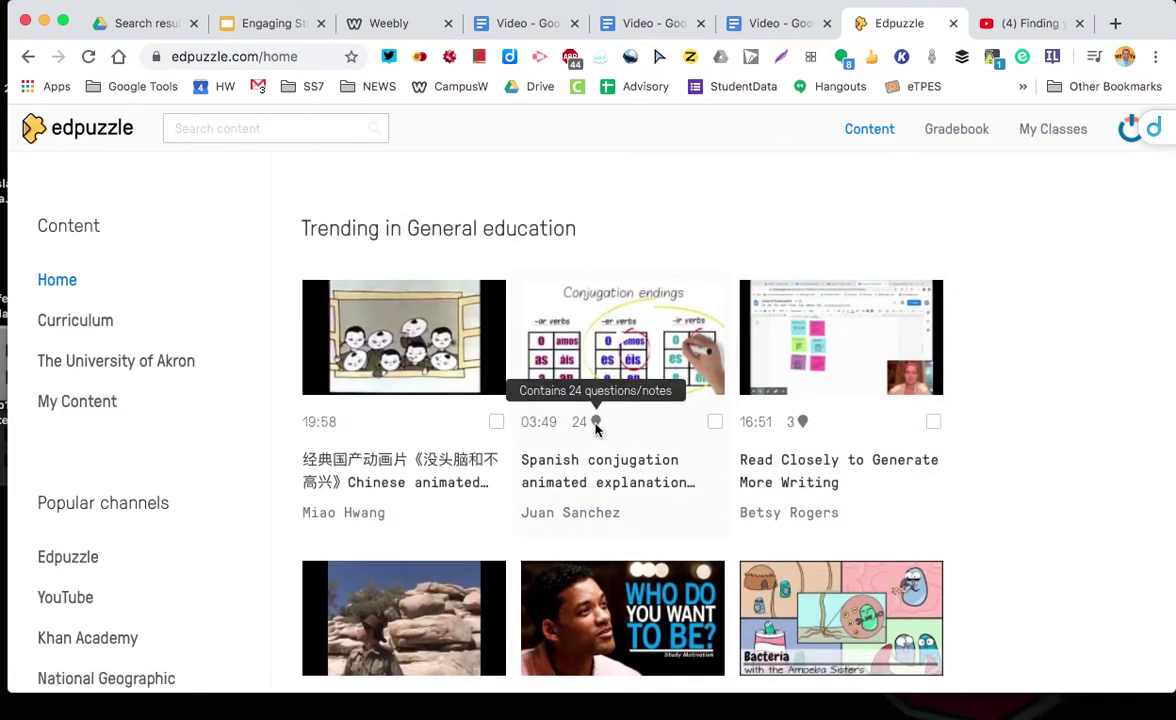
{"action": "mouse_move", "coordinate": [806, 428]}
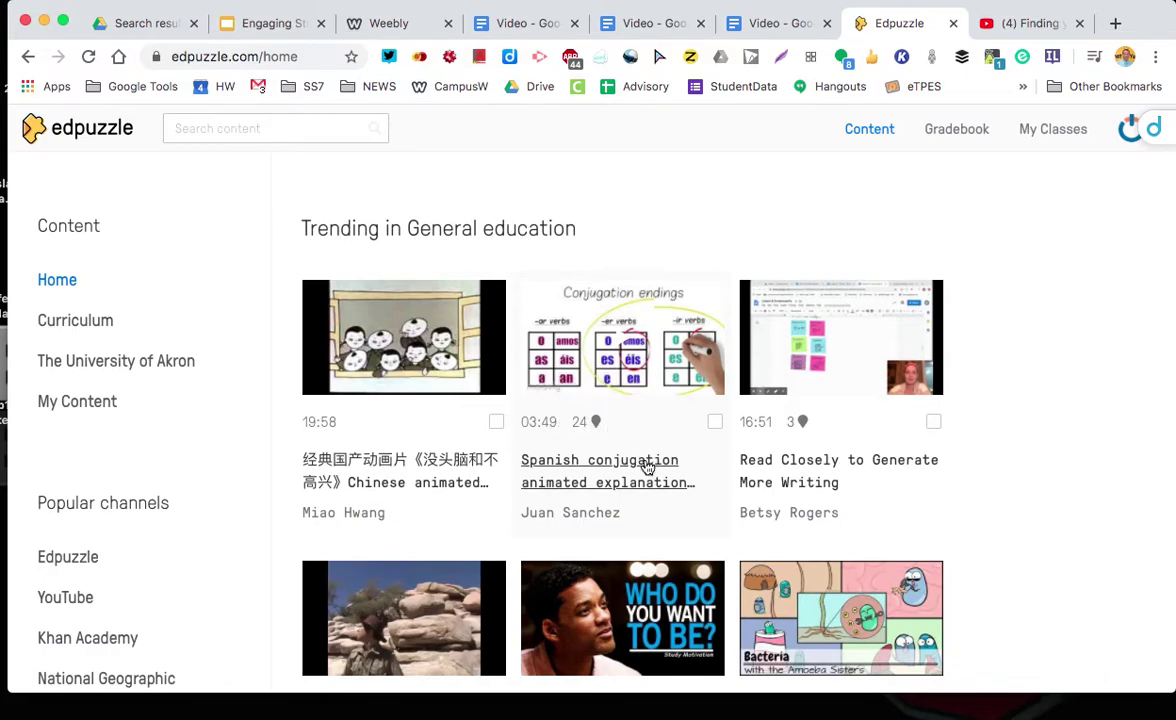
{"action": "scroll", "coordinate": [646, 466], "scroll_direction": "down", "scroll_amount": 4}
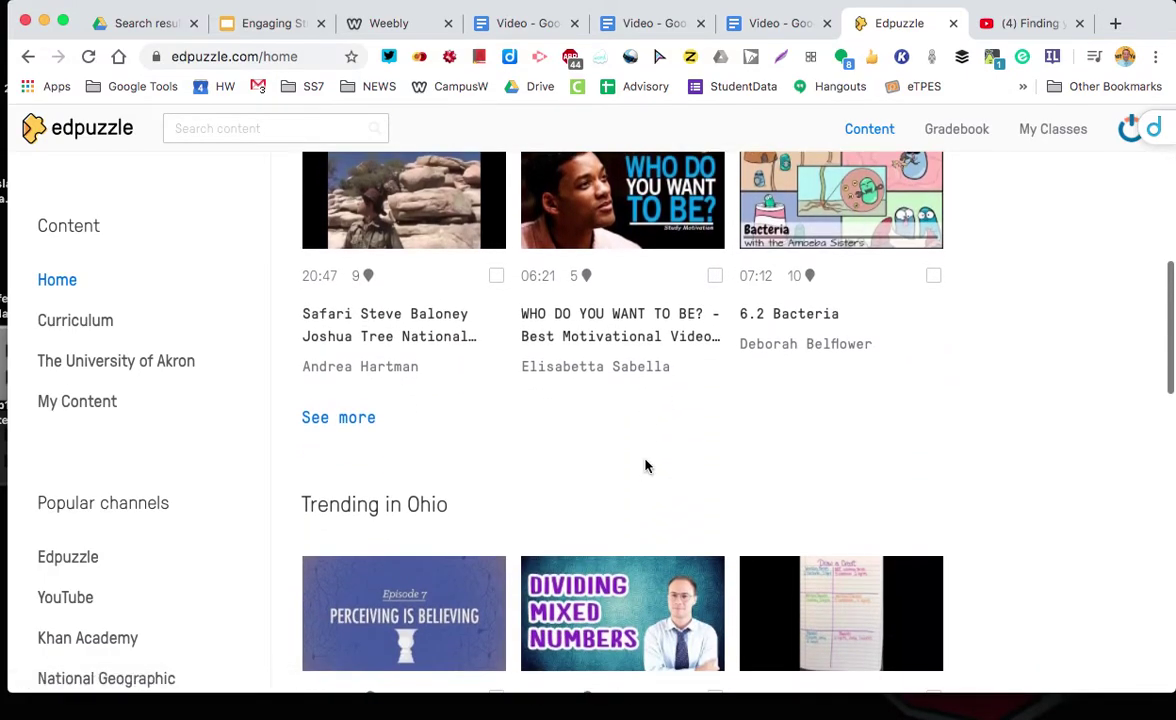
{"action": "scroll", "coordinate": [646, 466], "scroll_direction": "down", "scroll_amount": 3}
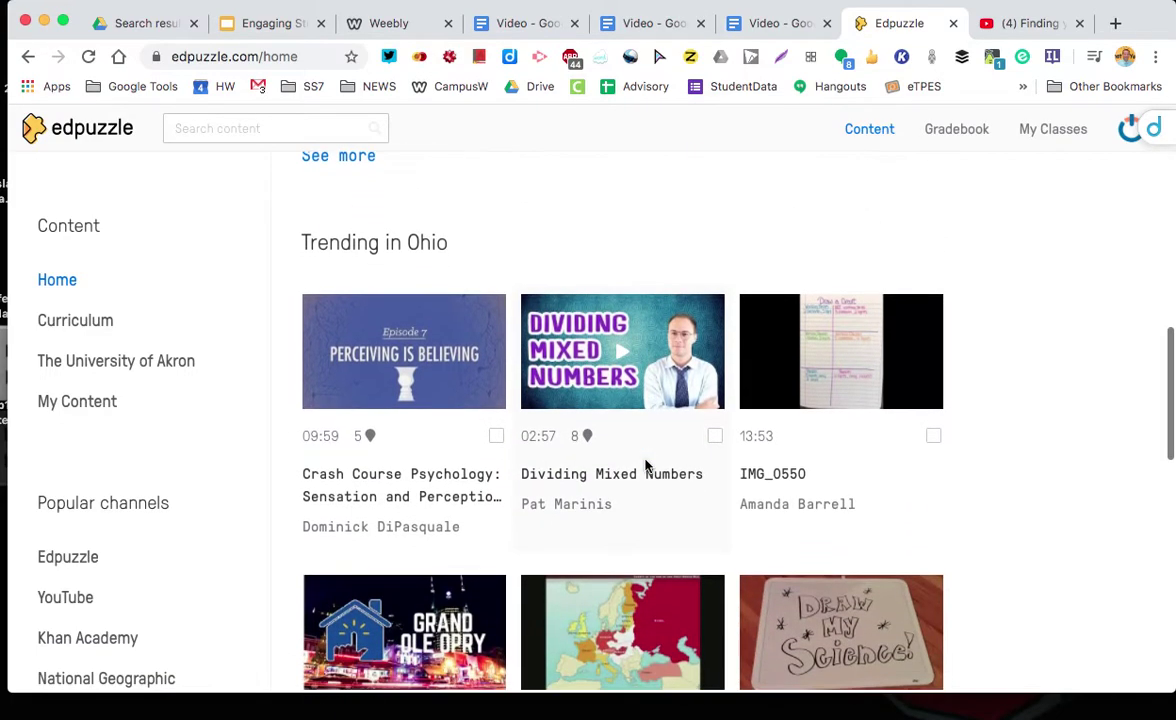
{"action": "scroll", "coordinate": [646, 466], "scroll_direction": "down", "scroll_amount": 5}
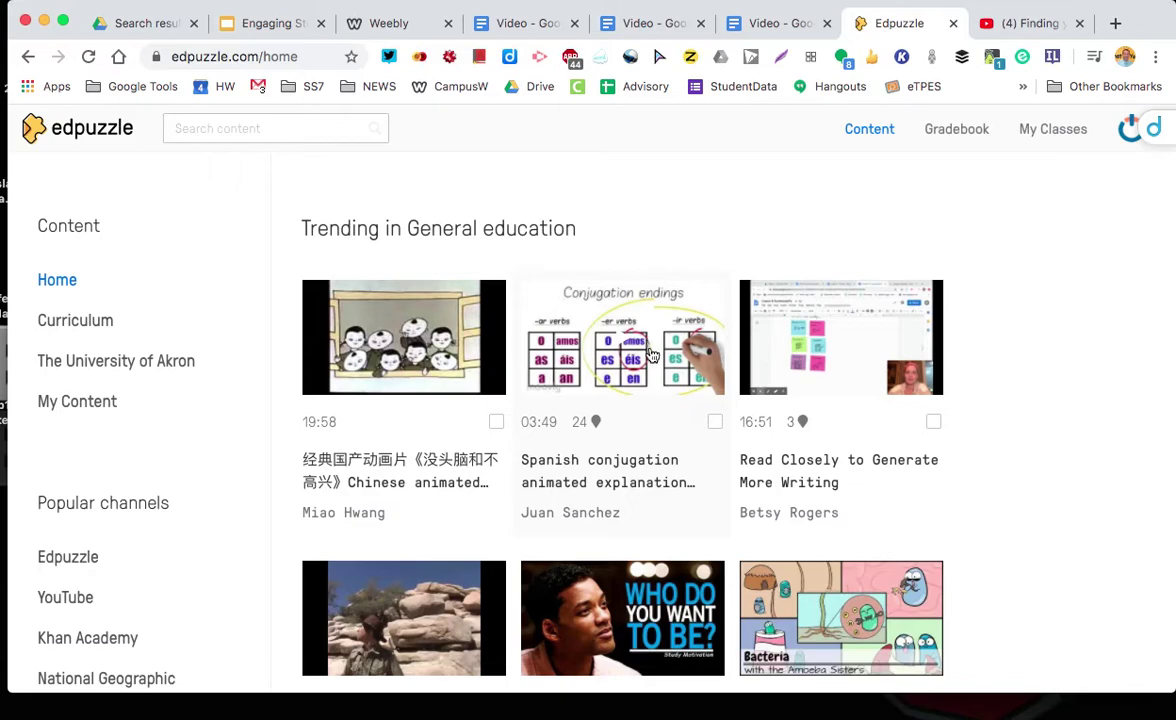
Open the High School content of Edpuzzle's Curriculum and look through its subject categories
{"action": "left_click", "coordinate": [84, 325]}
{"action": "scroll", "coordinate": [504, 399], "scroll_direction": "down", "scroll_amount": 2}
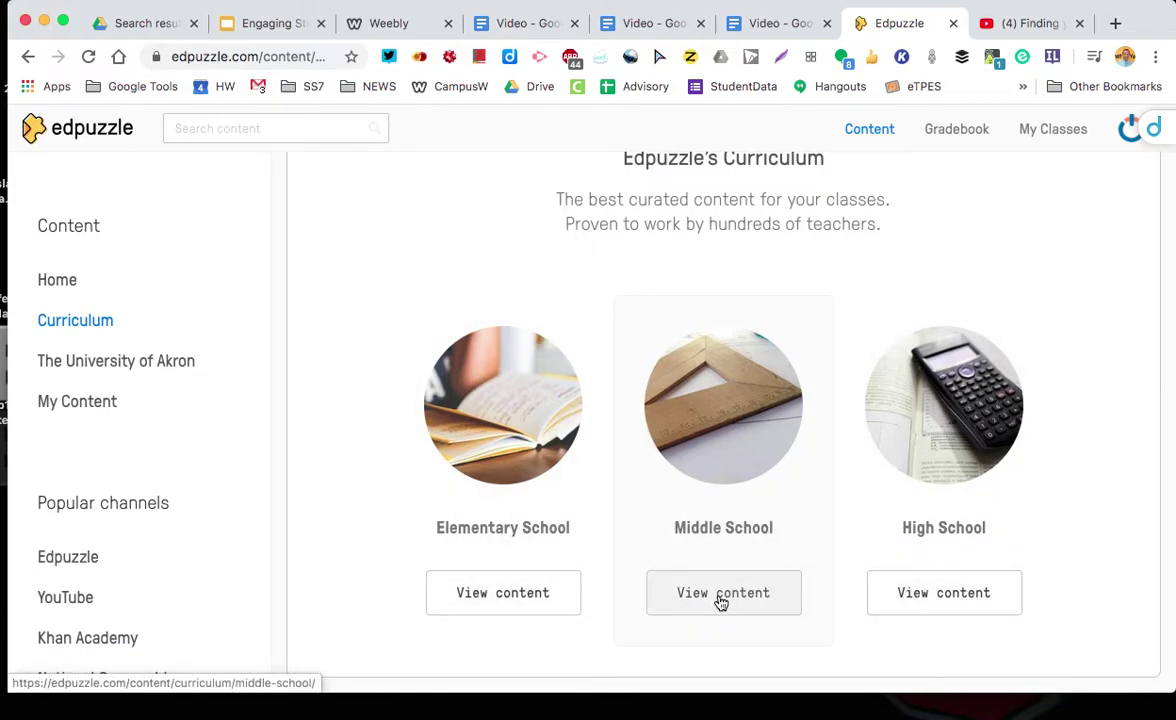
{"action": "left_click", "coordinate": [914, 596]}
{"action": "scroll", "coordinate": [748, 555], "scroll_direction": "down", "scroll_amount": 5}
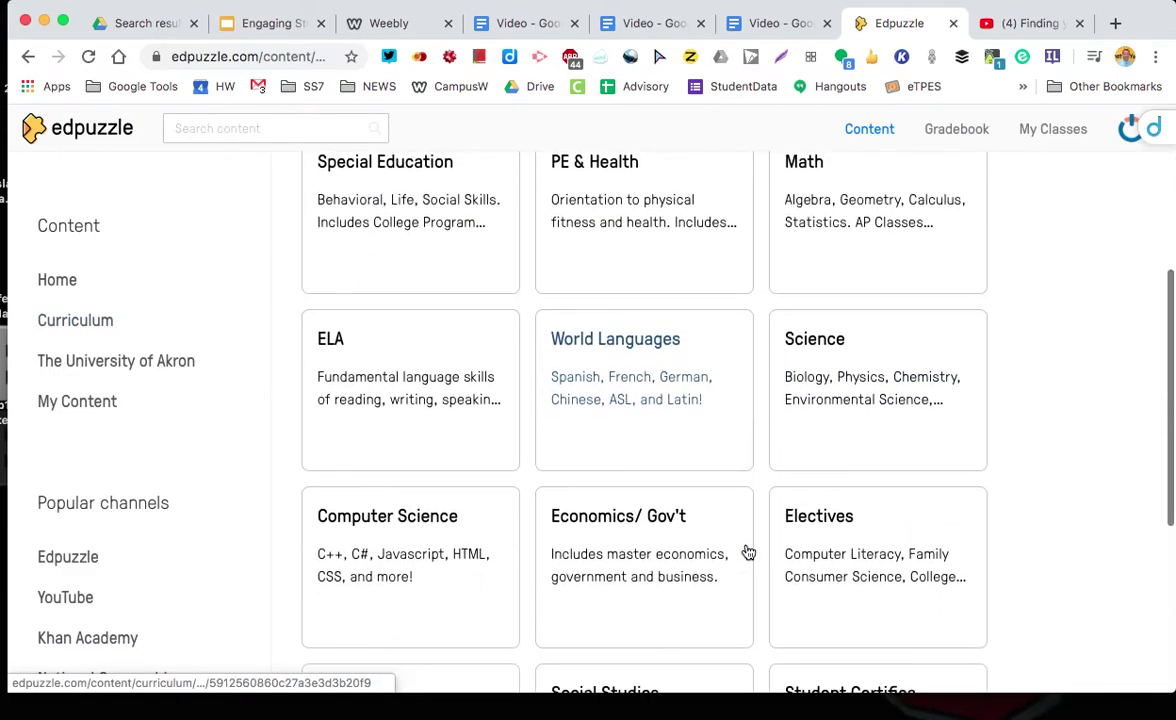
{"action": "scroll", "coordinate": [748, 552], "scroll_direction": "down", "scroll_amount": 2}
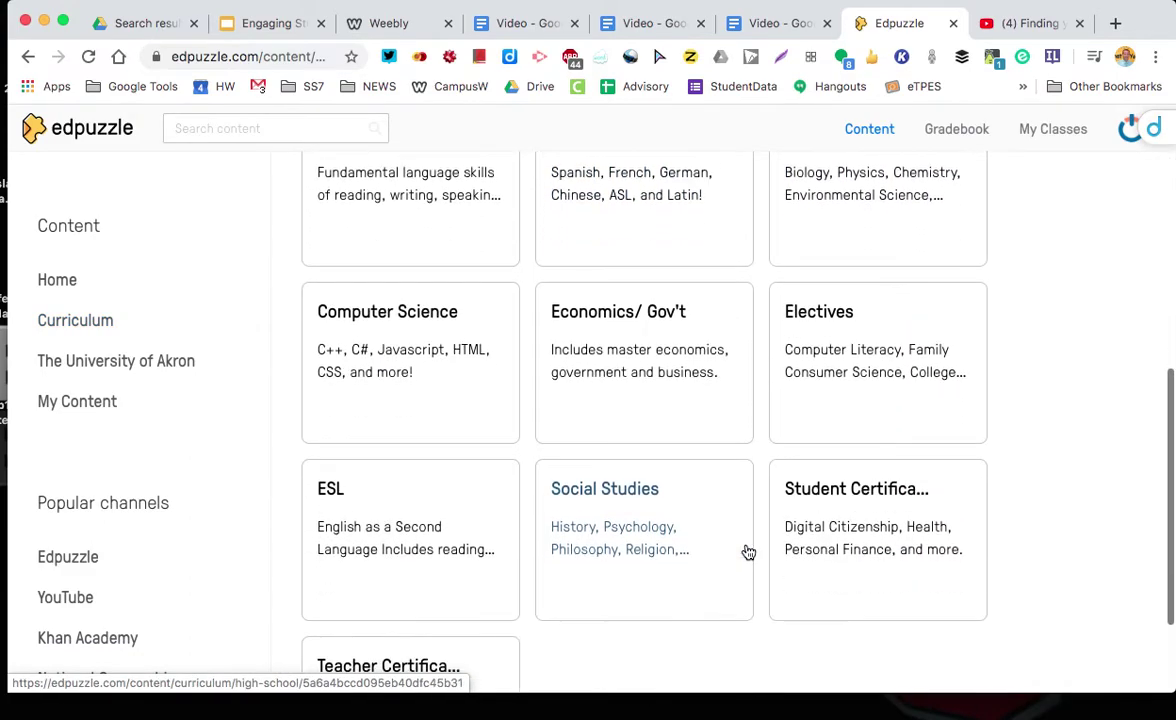
{"action": "scroll", "coordinate": [748, 552], "scroll_direction": "up", "scroll_amount": 4}
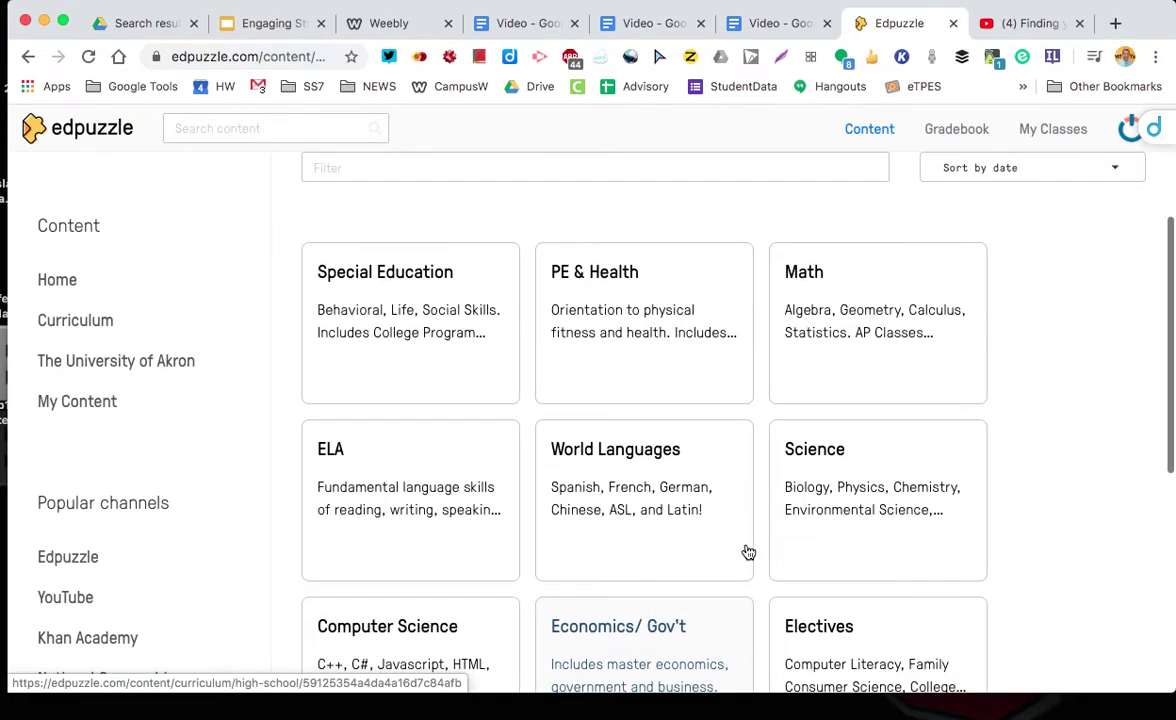
Open Physical Education within the PE & Health category and look through its sport topics
{"action": "left_click", "coordinate": [675, 333]}
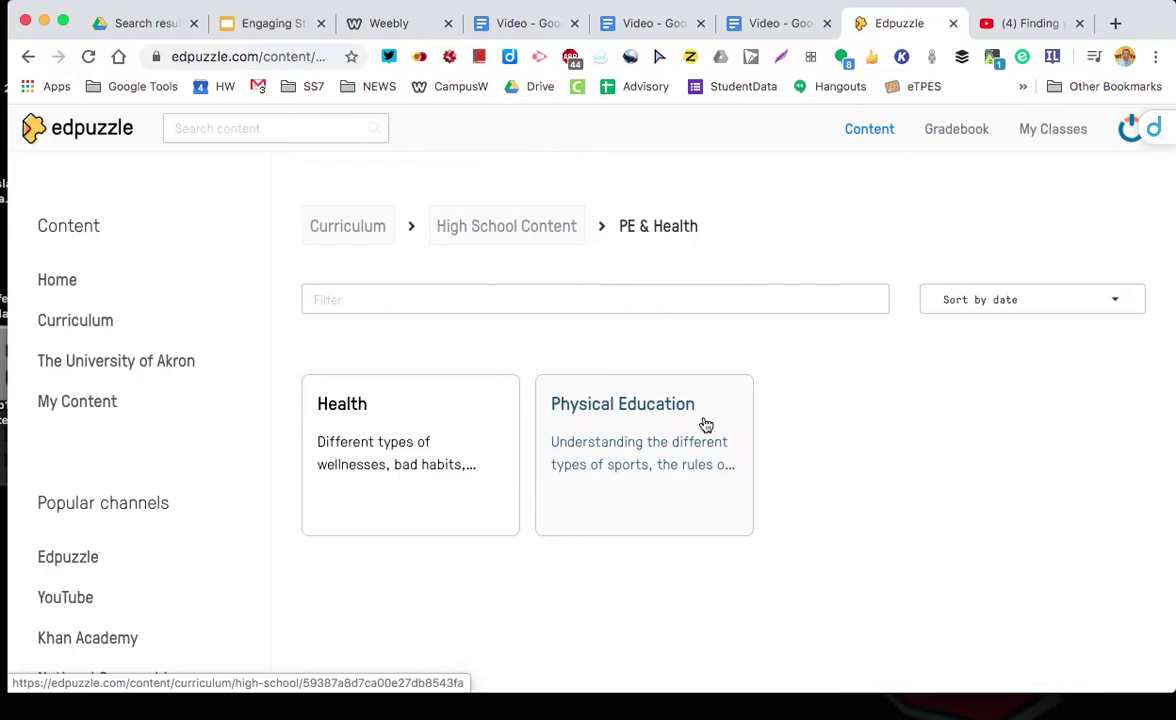
{"action": "left_click", "coordinate": [638, 454]}
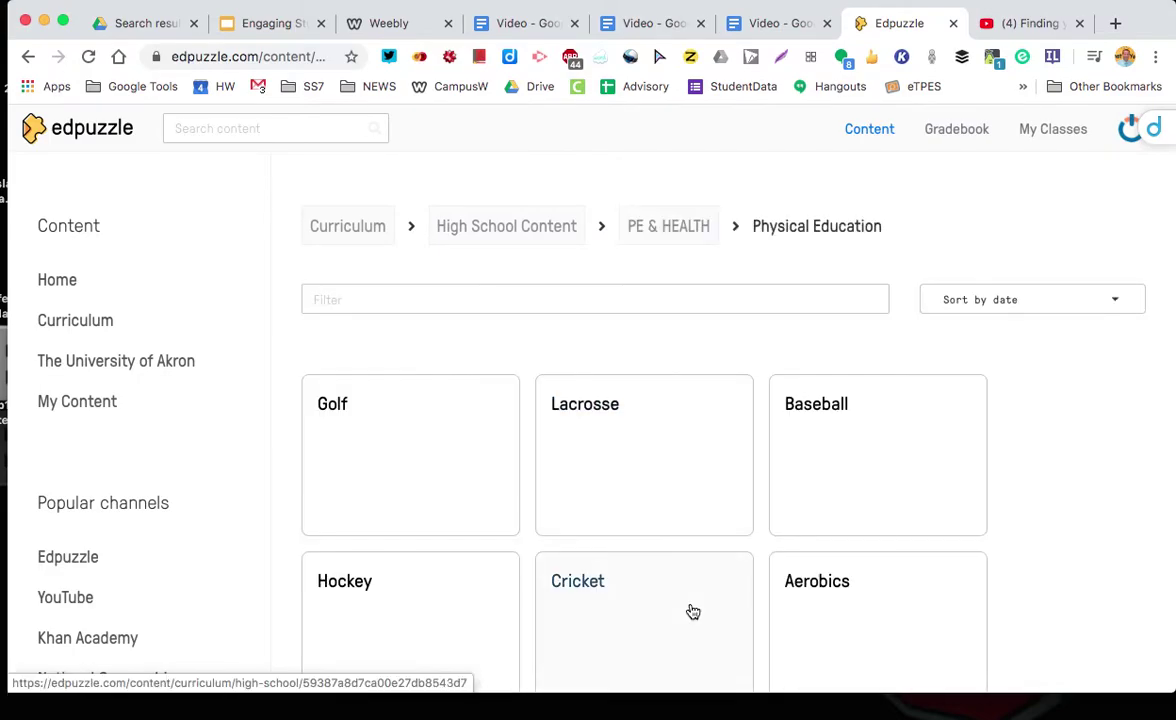
{"action": "scroll", "coordinate": [691, 612], "scroll_direction": "down", "scroll_amount": 6}
{"action": "scroll", "coordinate": [690, 612], "scroll_direction": "up", "scroll_amount": 6}
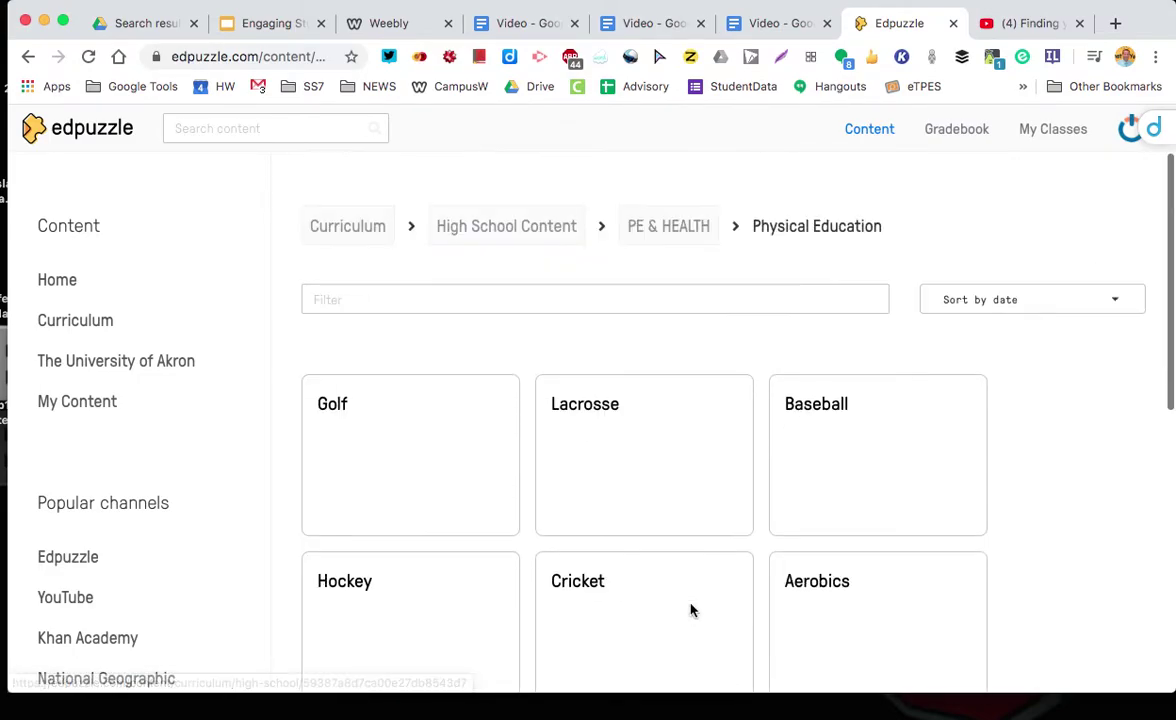
Look through The University of Akron's subject areas and open its History/Social Studies videos
{"action": "left_click", "coordinate": [86, 366]}
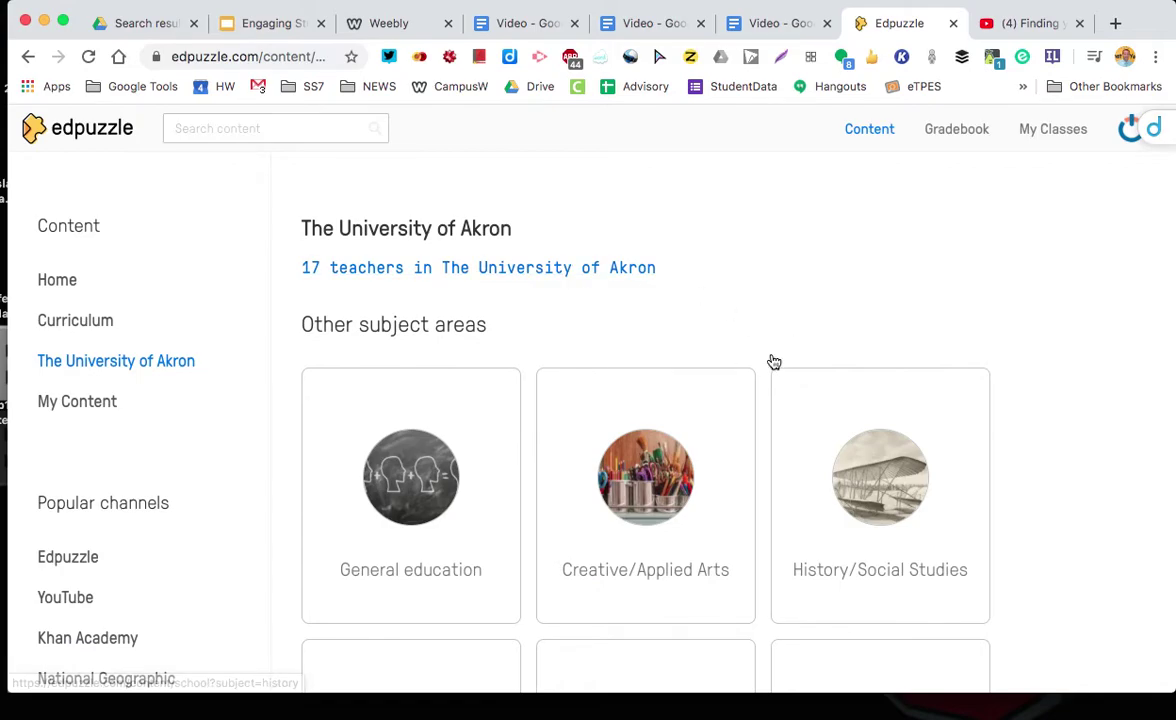
{"action": "scroll", "coordinate": [772, 360], "scroll_direction": "down", "scroll_amount": 5}
{"action": "scroll", "coordinate": [773, 361], "scroll_direction": "down", "scroll_amount": 3}
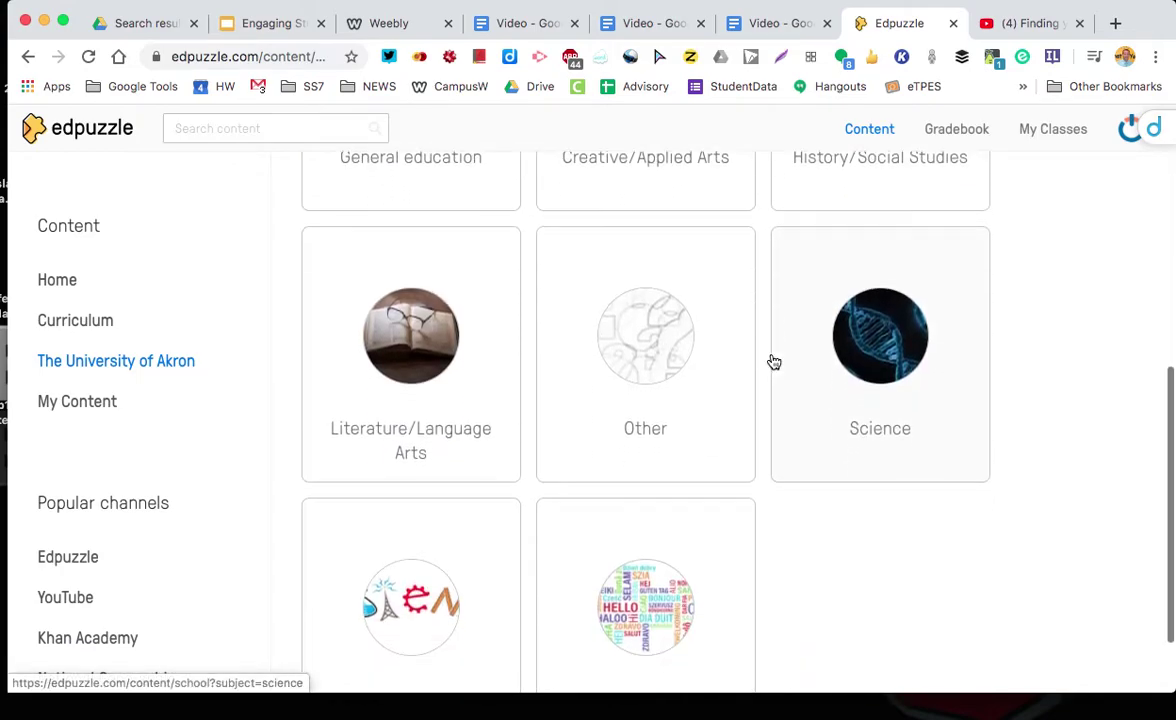
{"action": "scroll", "coordinate": [773, 361], "scroll_direction": "up", "scroll_amount": 6}
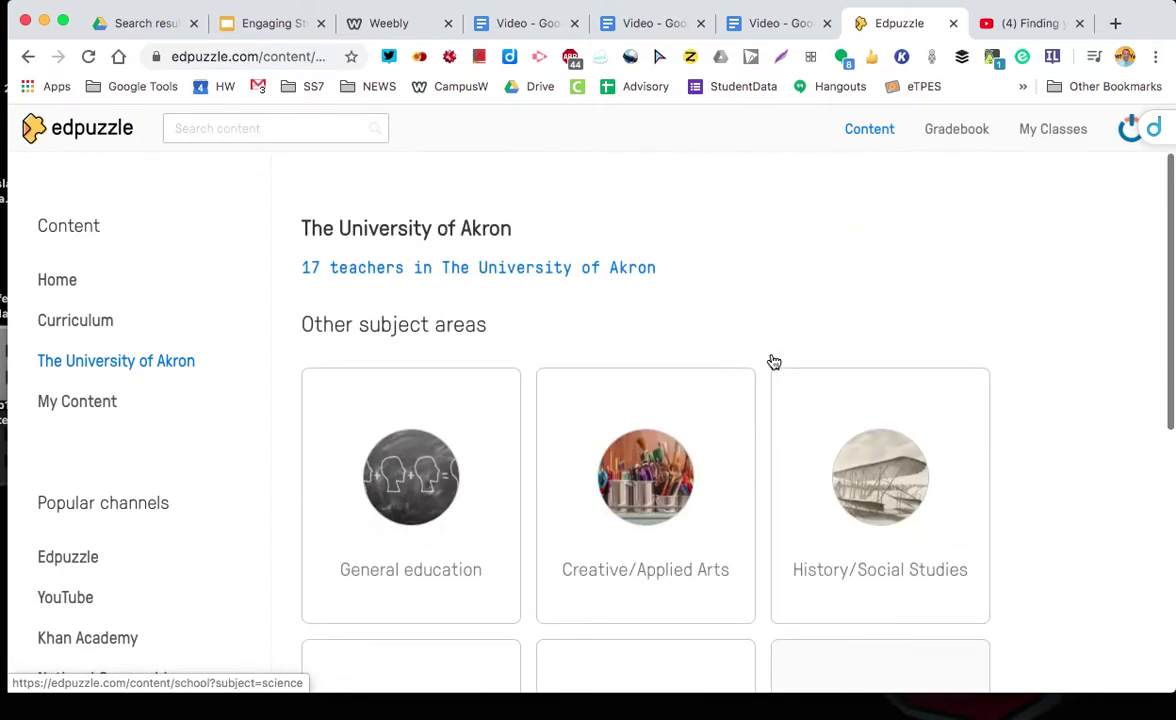
{"action": "left_click", "coordinate": [887, 467]}
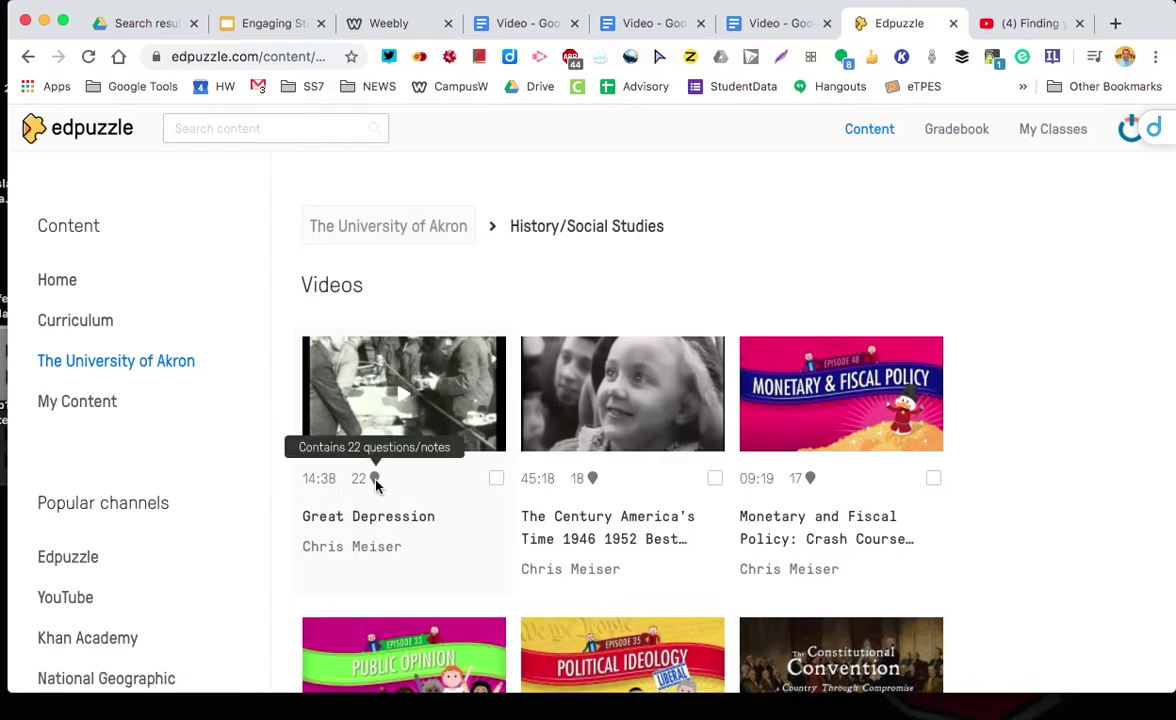
Open the Great Depression video and examine its questions and copy option
{"action": "left_click", "coordinate": [425, 409]}
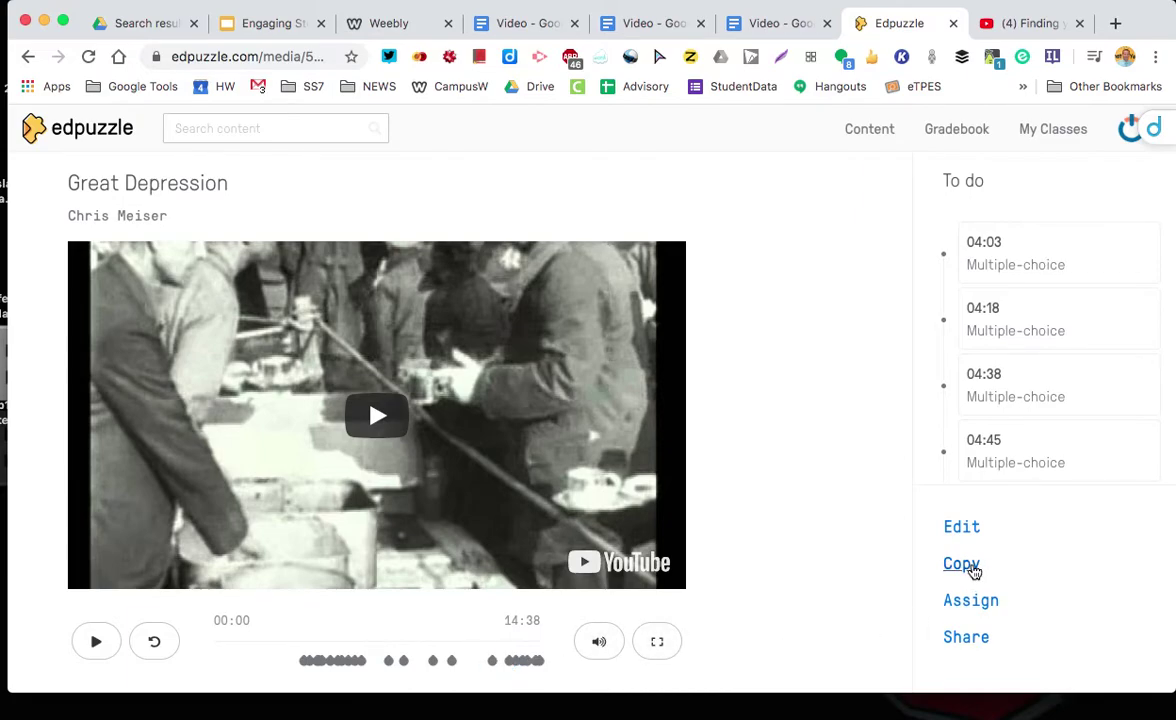
{"action": "left_click", "coordinate": [961, 564]}
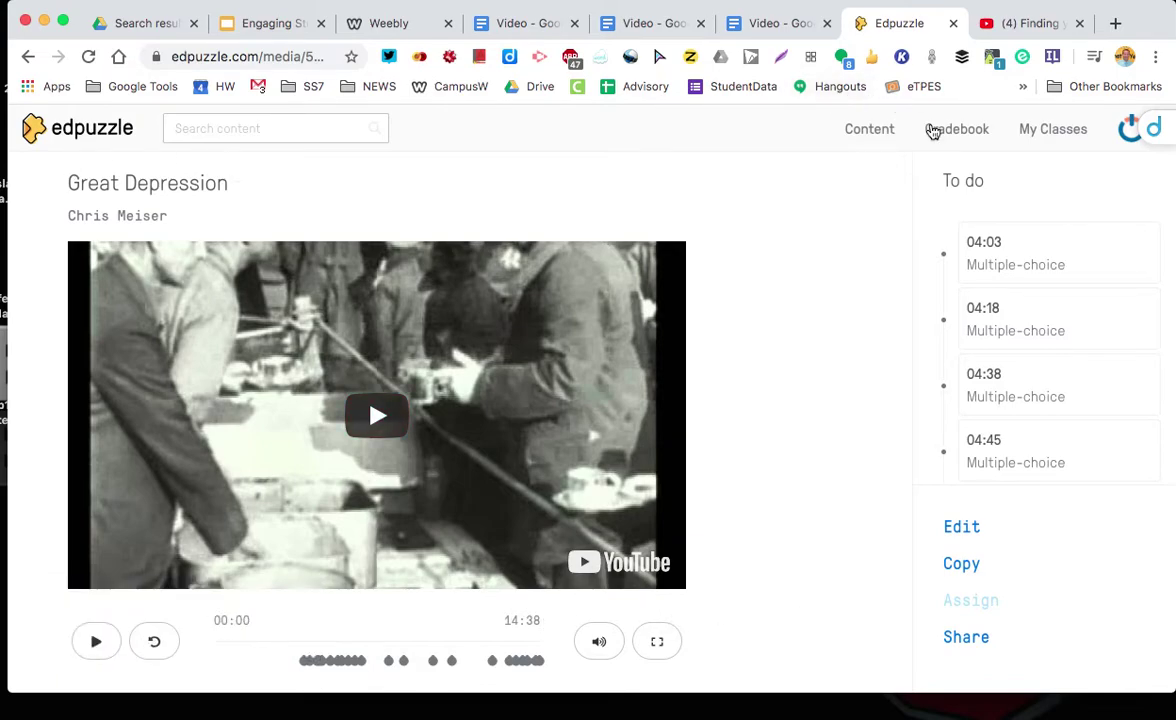
Return to the content home page, open the Edpuzzle popular channel and browse its videos
{"action": "left_click", "coordinate": [867, 131]}
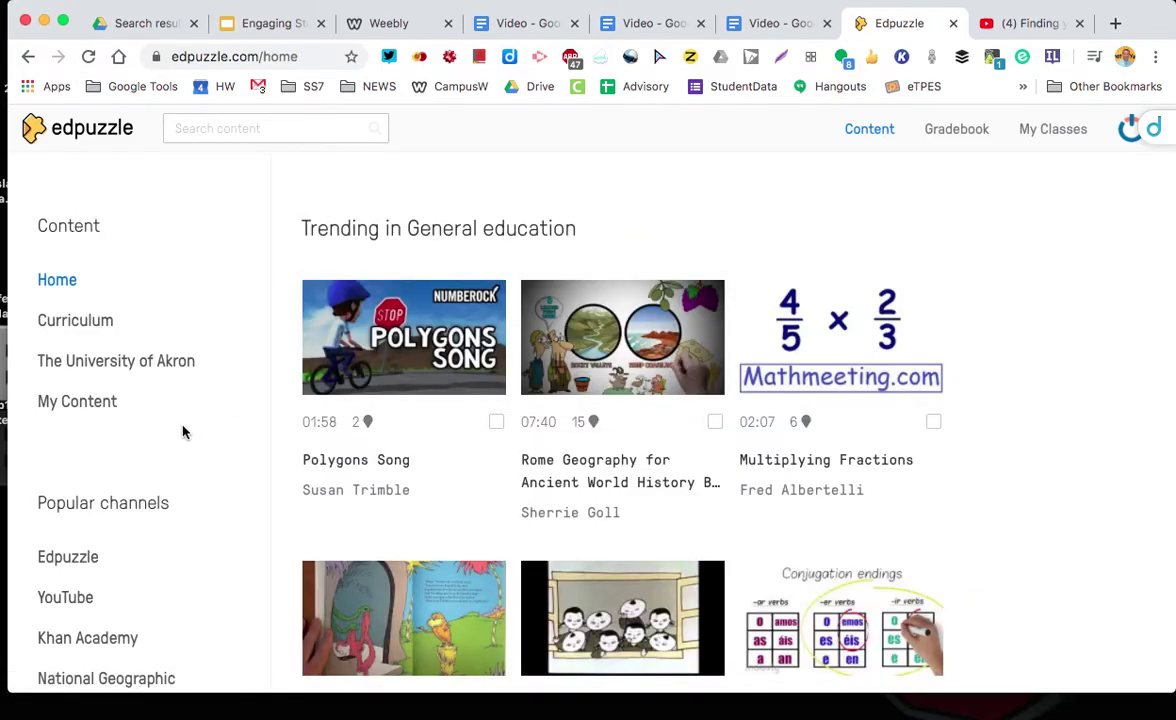
{"action": "scroll", "coordinate": [183, 432], "scroll_direction": "down", "scroll_amount": 5}
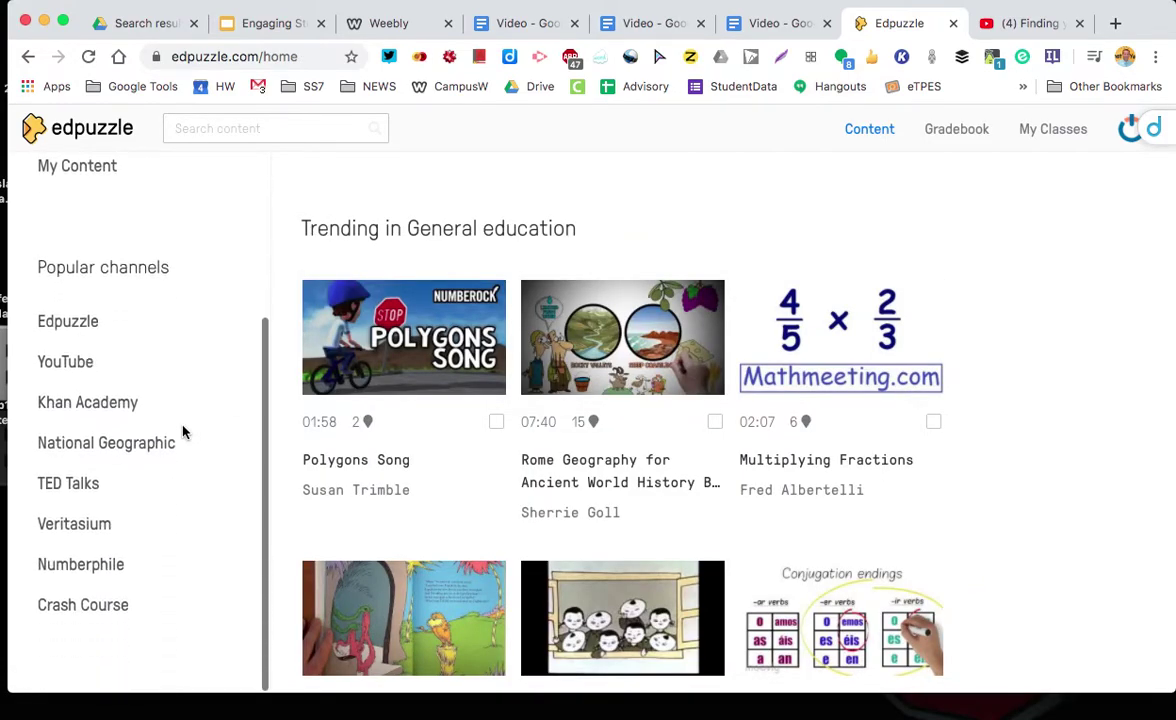
{"action": "left_click", "coordinate": [64, 322]}
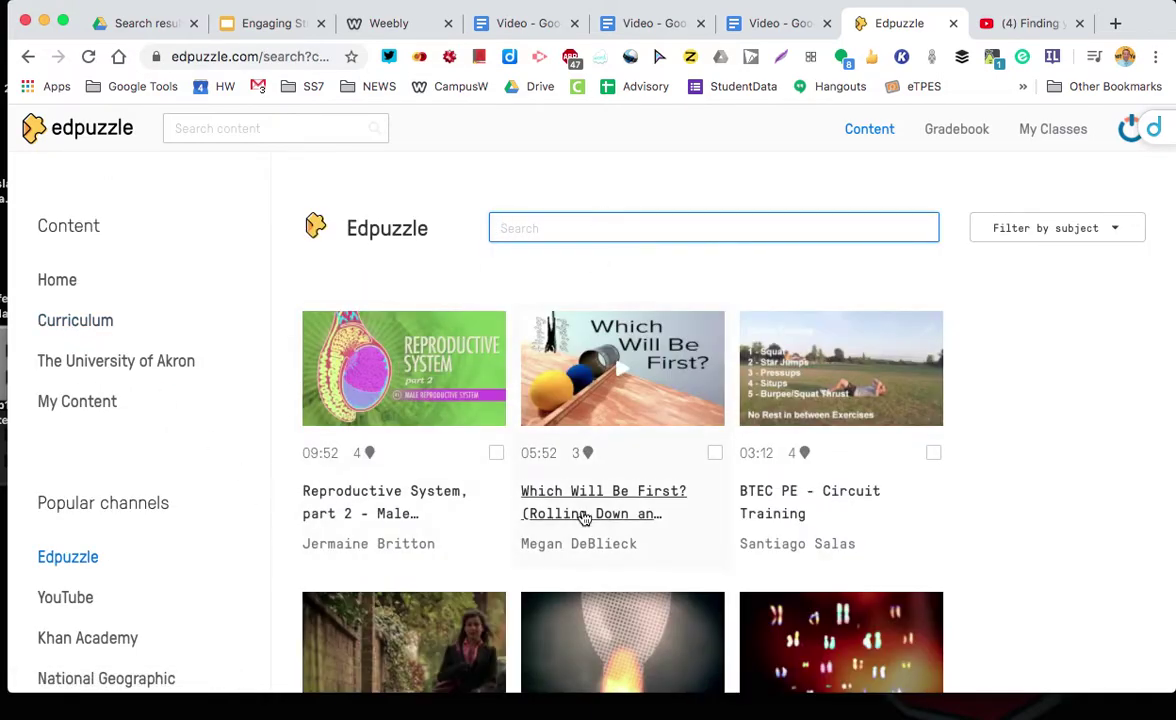
{"action": "scroll", "coordinate": [584, 517], "scroll_direction": "down", "scroll_amount": 6}
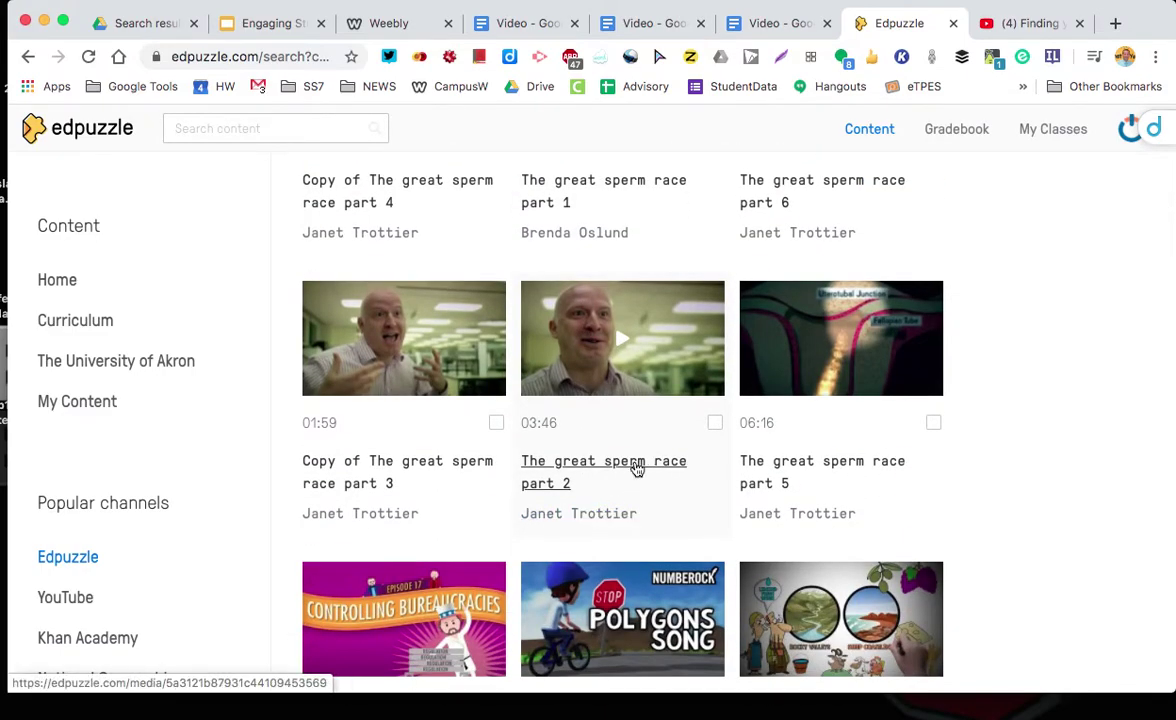
Look through the YouTube, Khan Academy and National Geographic popular channels
{"action": "left_click", "coordinate": [76, 599]}
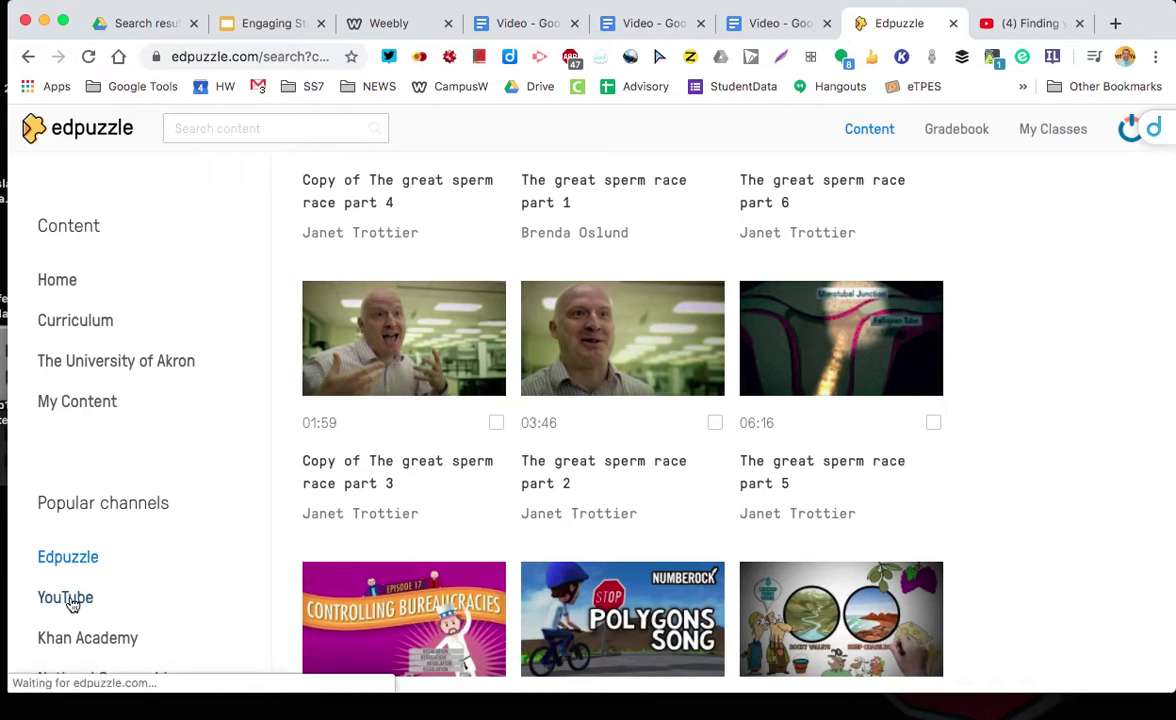
{"action": "scroll", "coordinate": [175, 526], "scroll_direction": "down", "scroll_amount": 4}
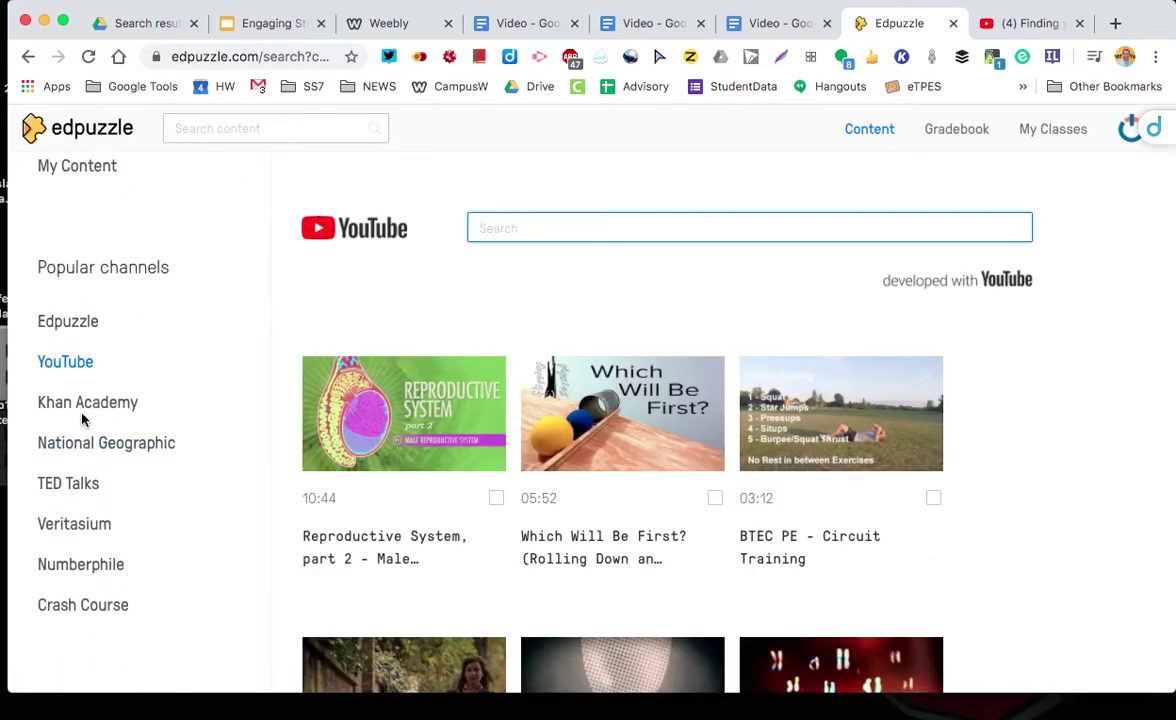
{"action": "left_click", "coordinate": [83, 405]}
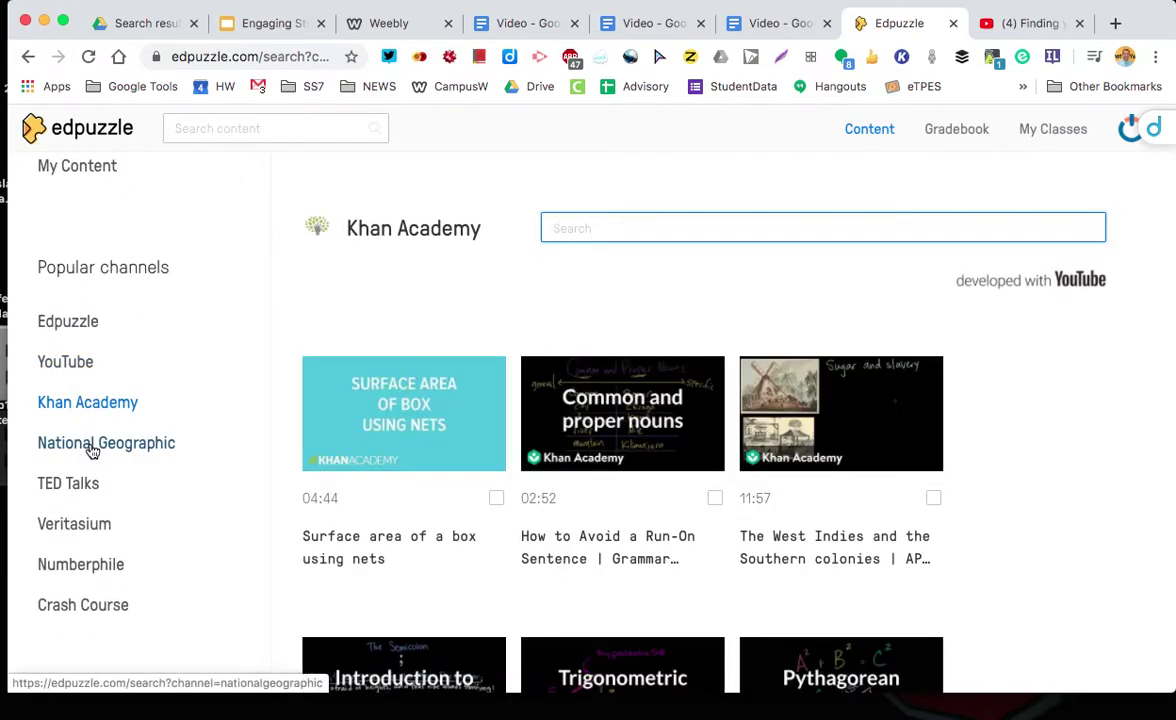
{"action": "left_click", "coordinate": [91, 450]}
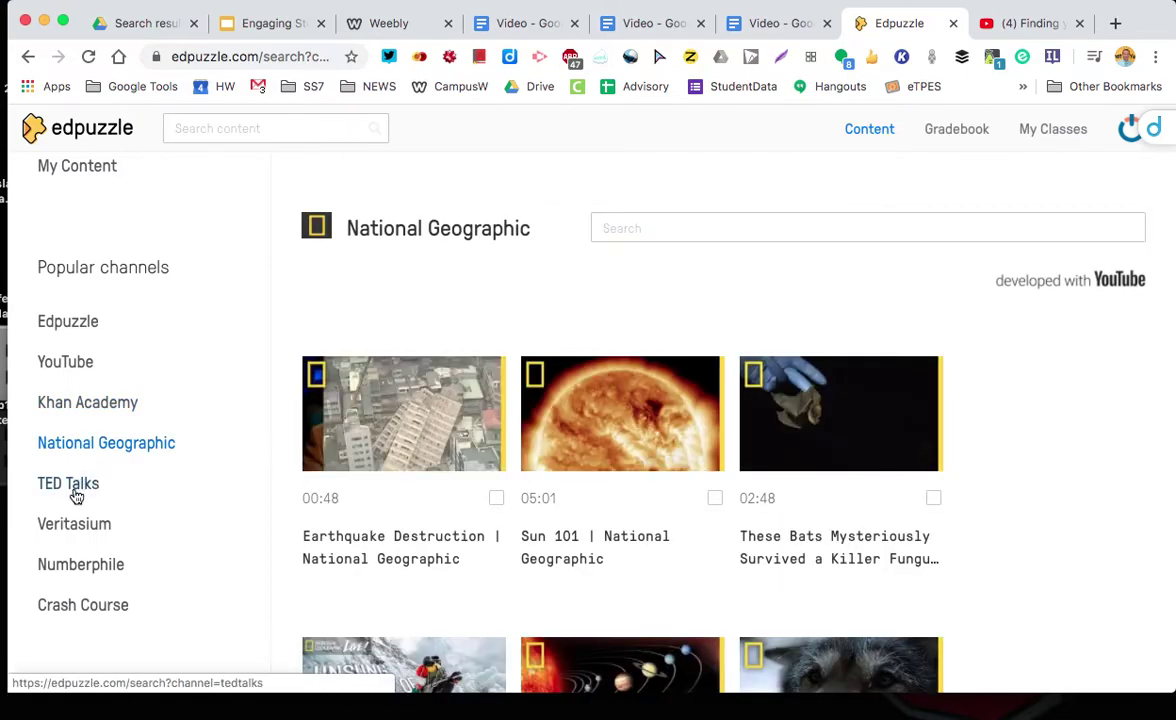
Open the TED Talks channel, browse its videos and search it for "sir ken"
{"action": "left_click", "coordinate": [74, 490]}
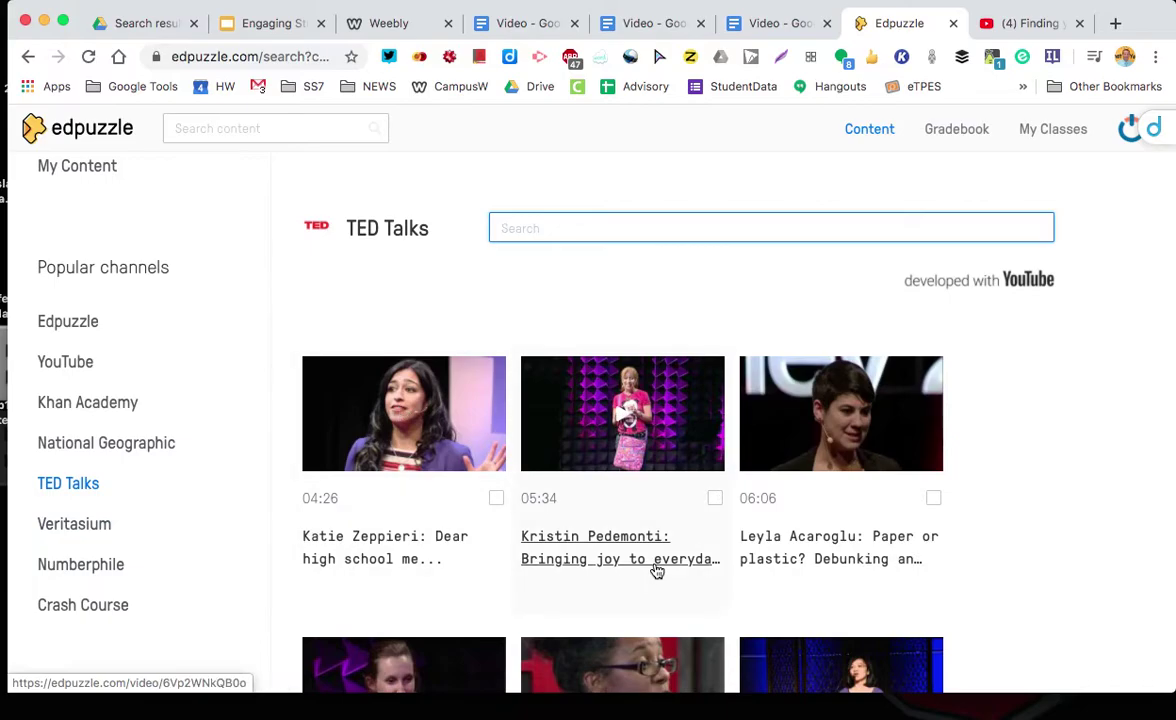
{"action": "scroll", "coordinate": [654, 564], "scroll_direction": "down", "scroll_amount": 9}
{"action": "scroll", "coordinate": [654, 568], "scroll_direction": "down", "scroll_amount": 3}
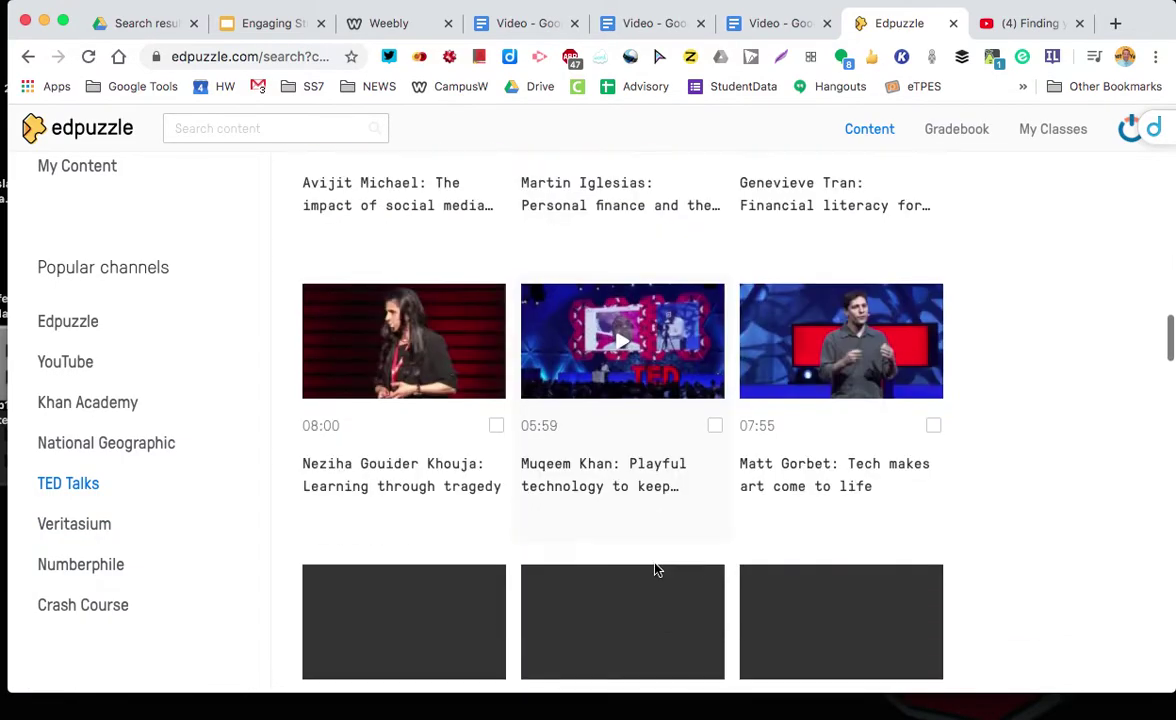
{"action": "scroll", "coordinate": [654, 567], "scroll_direction": "up", "scroll_amount": 15}
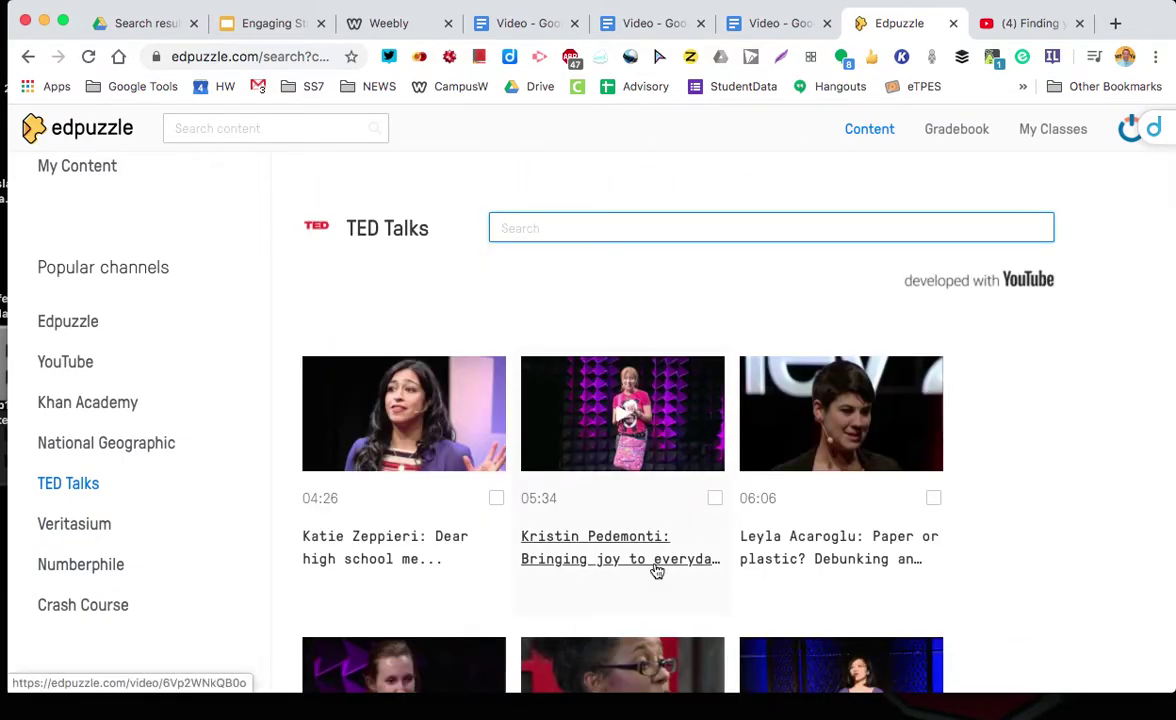
{"action": "type", "text": "sir ken"}
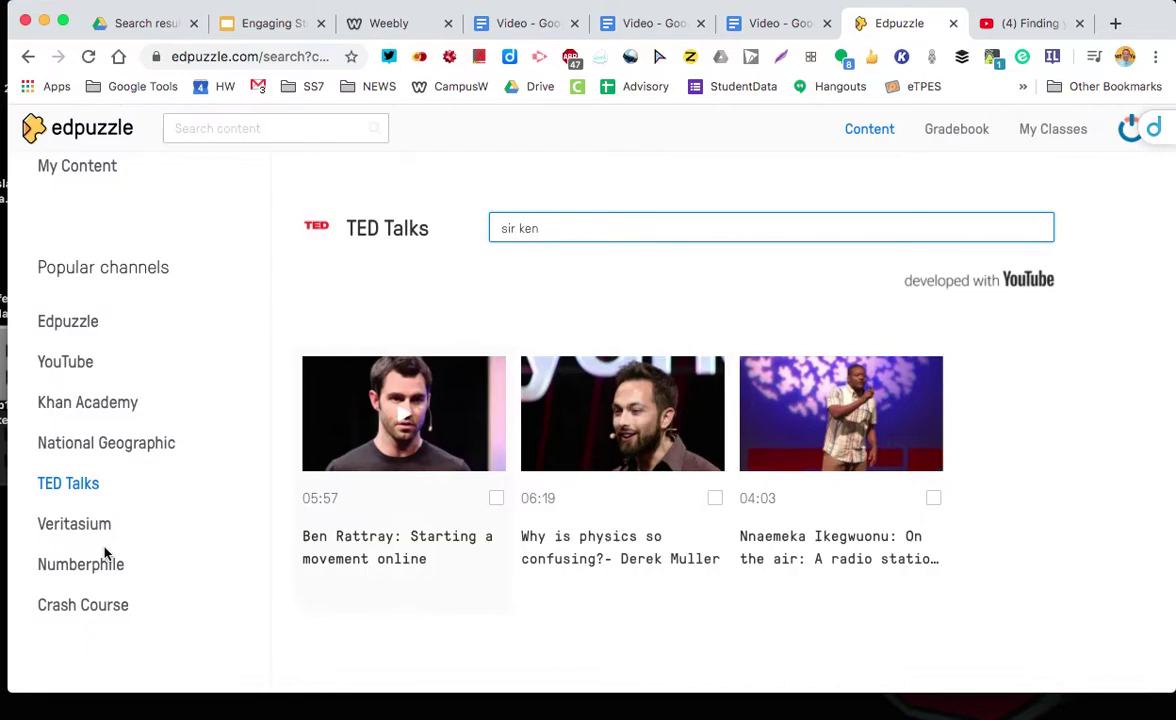
Open the Numberphile channel, clear its search text, and view the Crash Course channel
{"action": "left_click", "coordinate": [76, 550]}
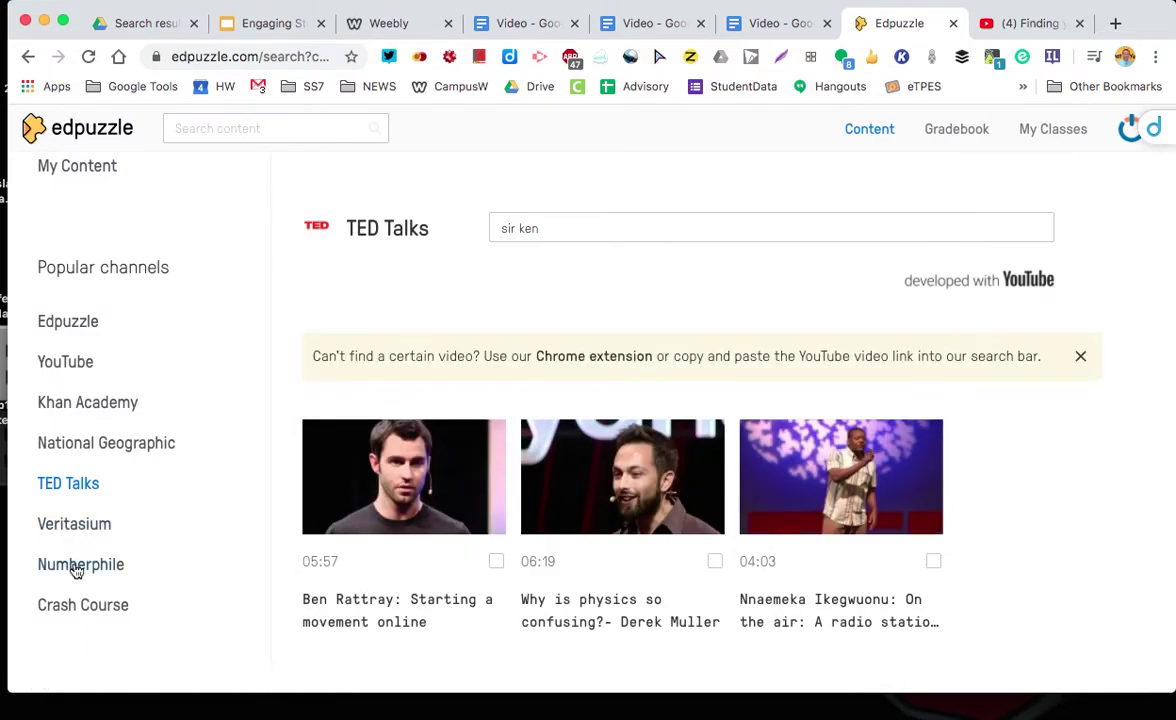
{"action": "left_click", "coordinate": [74, 568]}
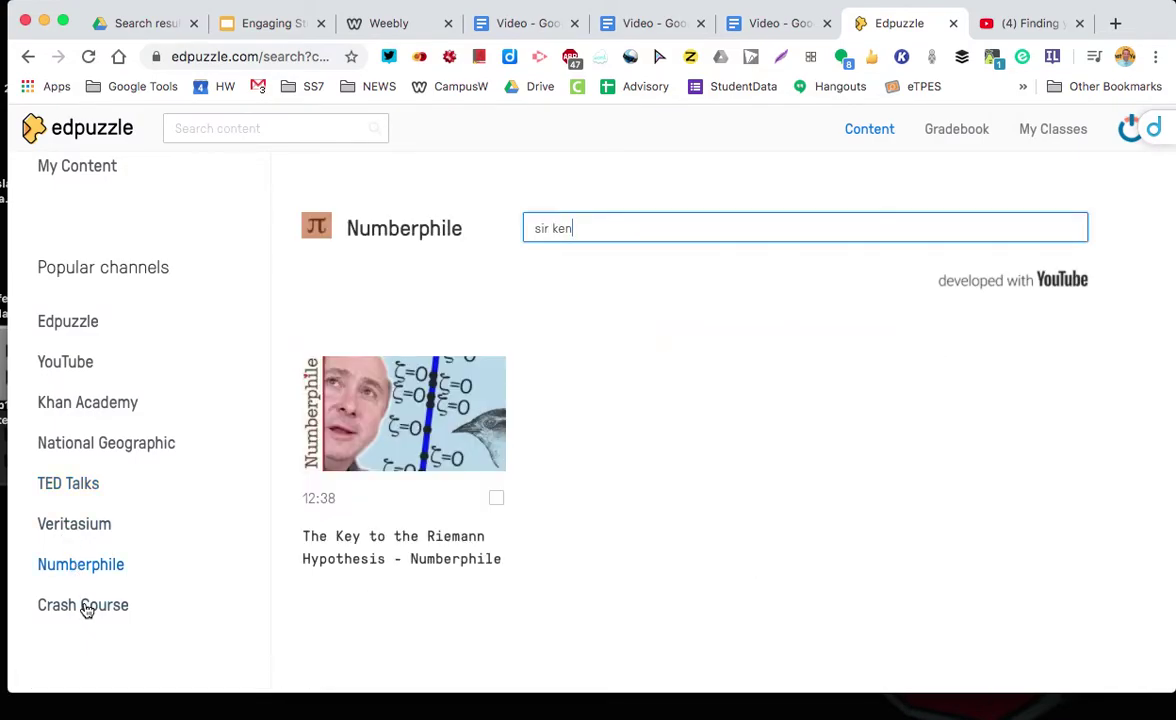
{"action": "left_click_drag", "start_coordinate": [620, 231], "coordinate": [486, 228]}
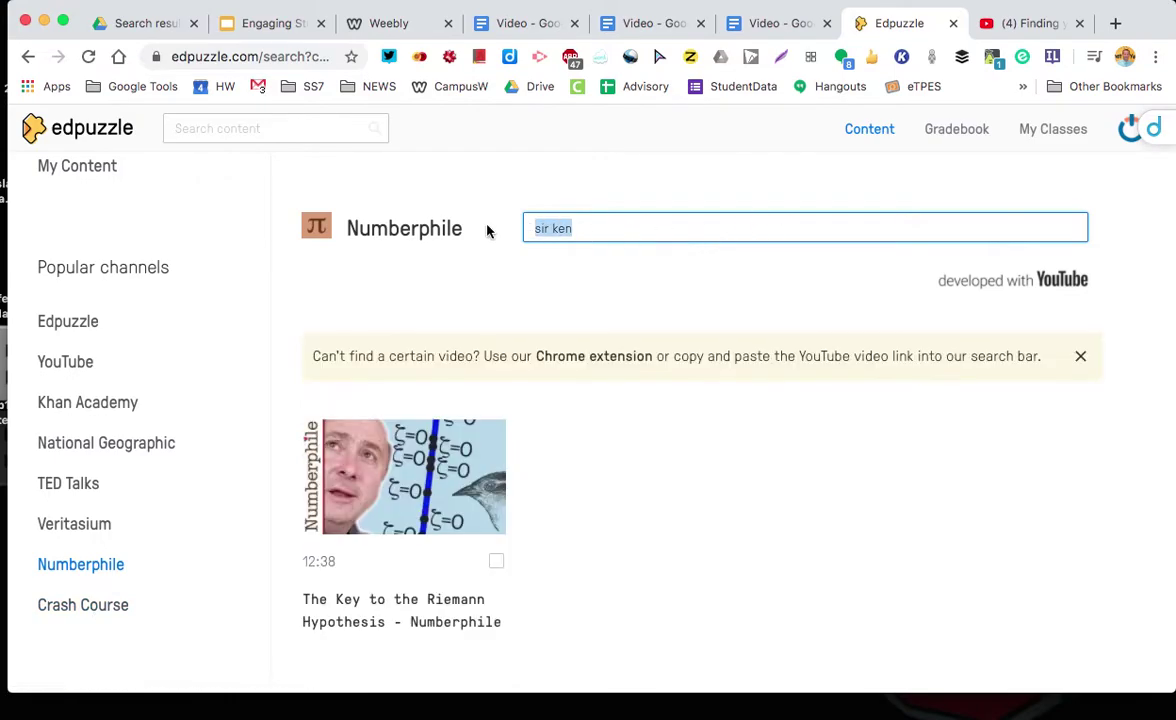
{"action": "key", "text": "BackSpace"}
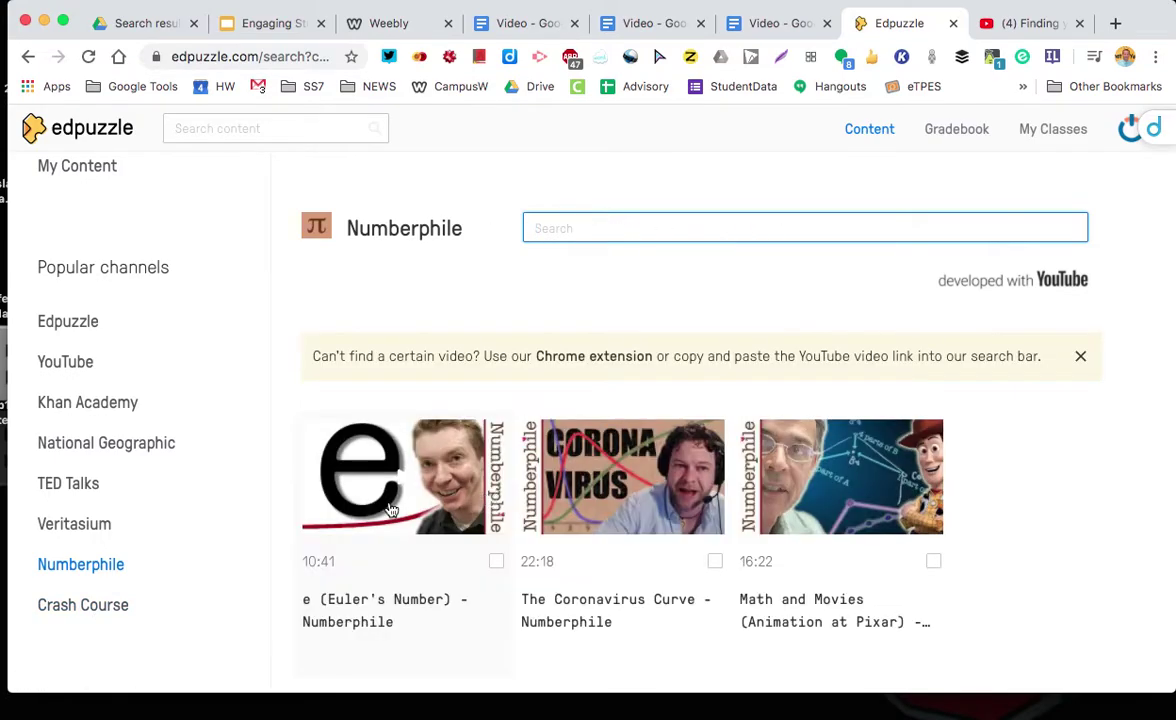
{"action": "left_click", "coordinate": [68, 603]}
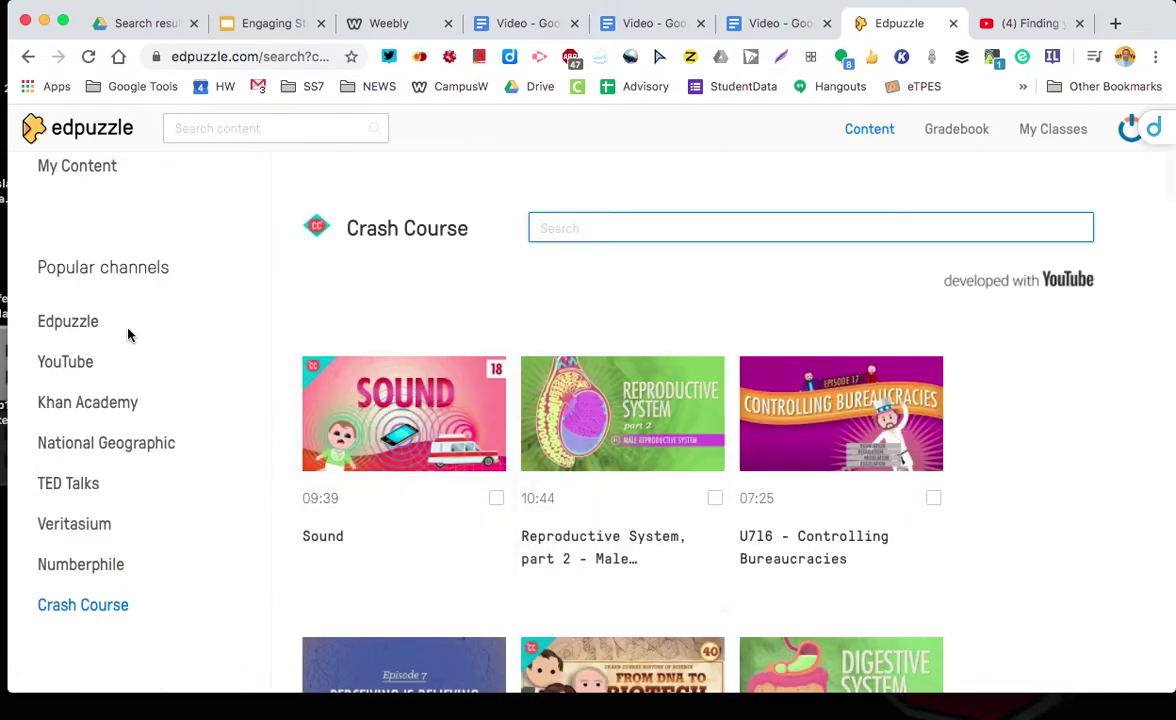
Open the Great Depression video from My Content, look at its editing page and finish editing
{"action": "scroll", "coordinate": [254, 333], "scroll_direction": "up", "scroll_amount": 3}
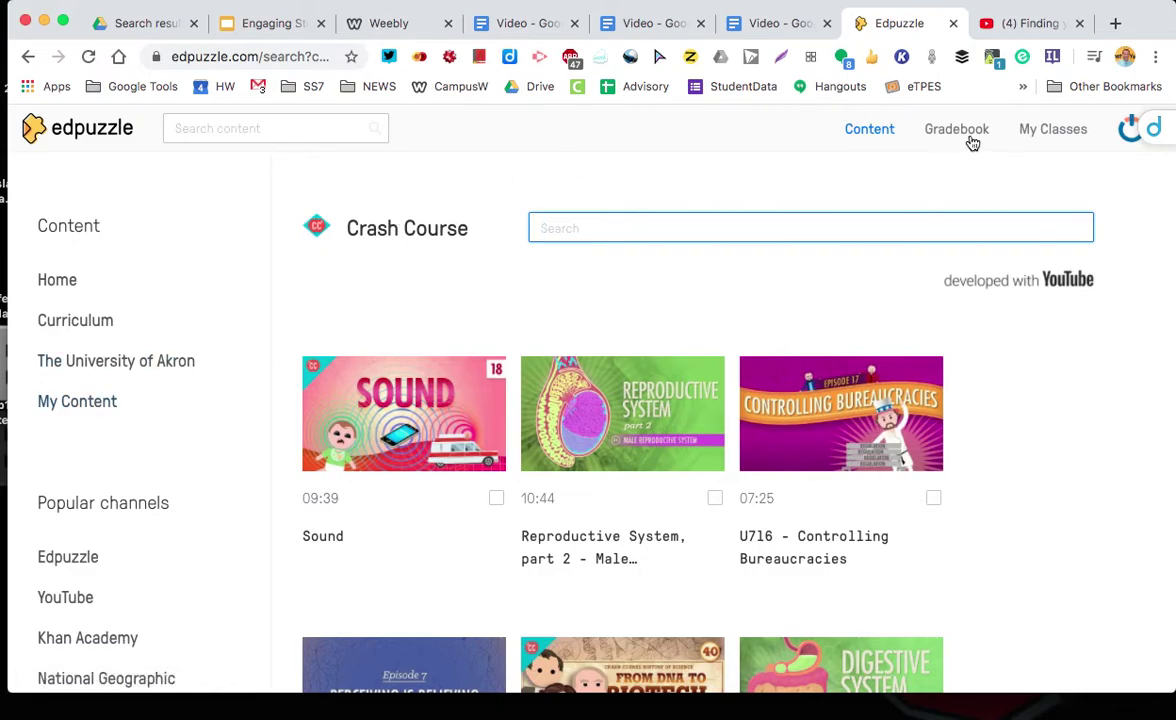
{"action": "left_click", "coordinate": [79, 404]}
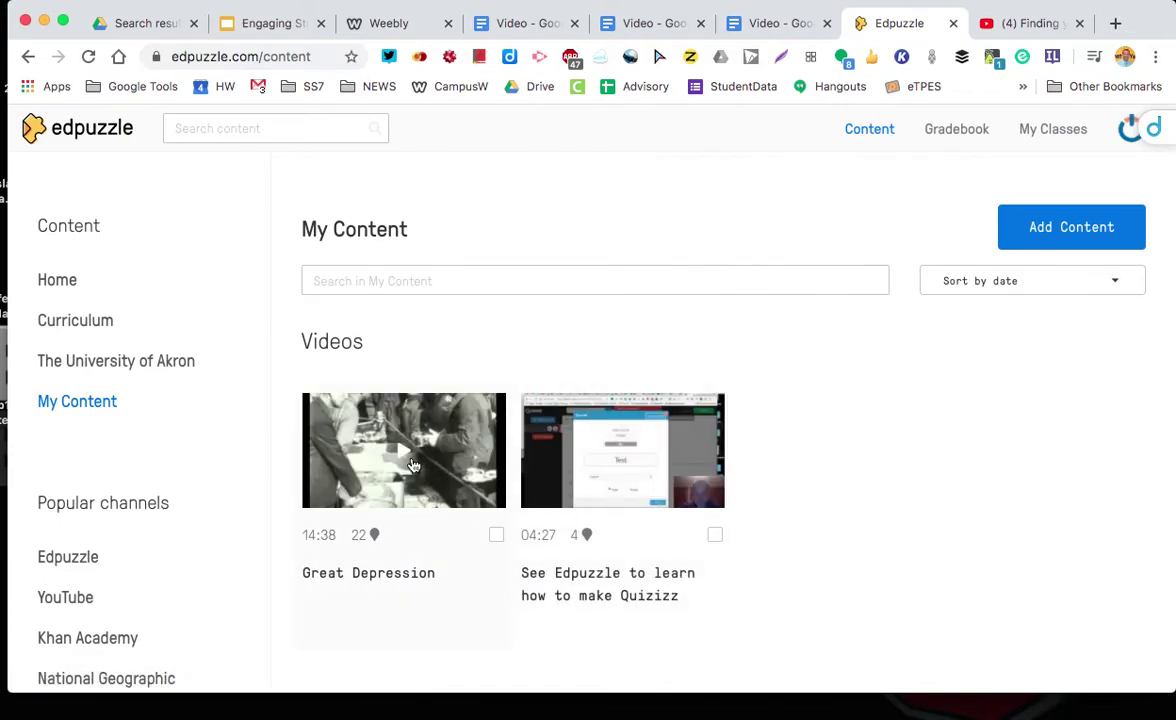
{"action": "left_click", "coordinate": [415, 471]}
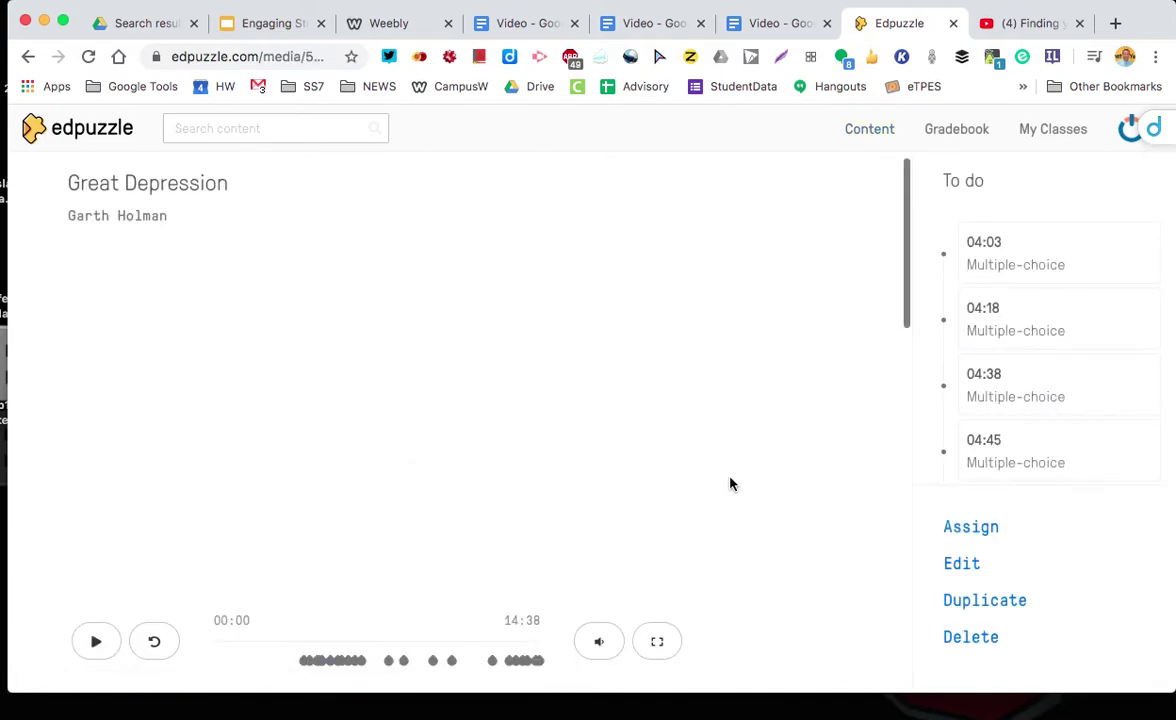
{"action": "left_click", "coordinate": [966, 563]}
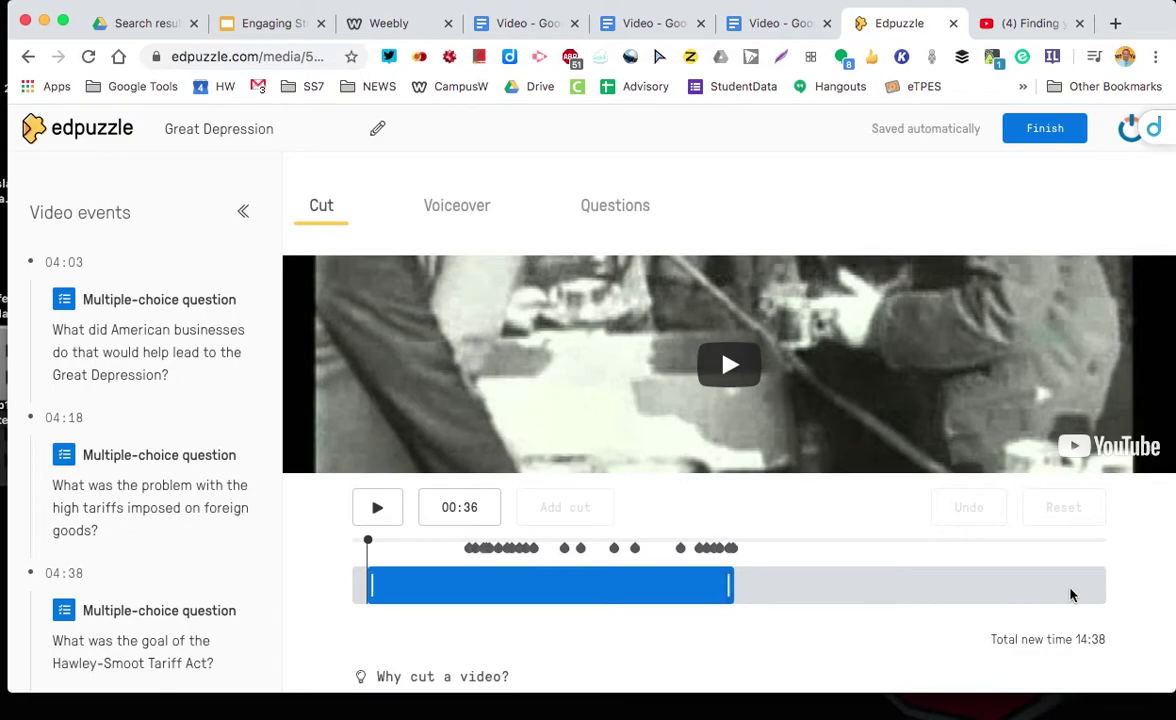
{"action": "left_click", "coordinate": [1045, 130]}
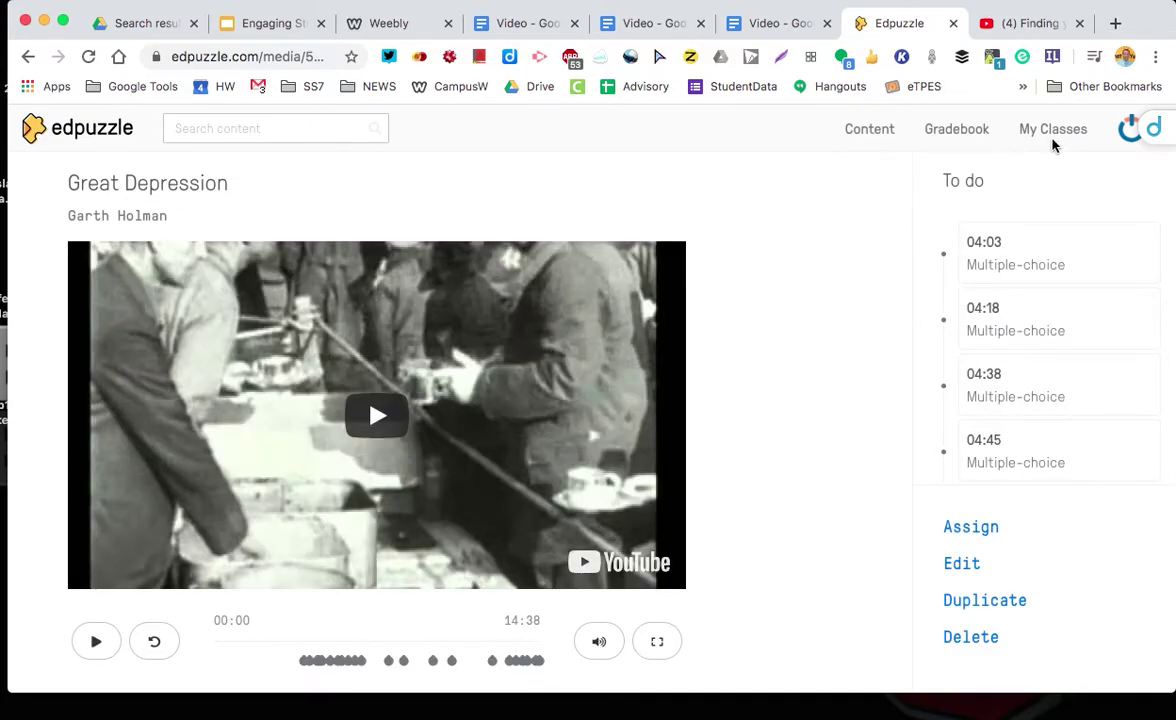
Go to My Classes and start a new class named "Remote Learning"
{"action": "left_click", "coordinate": [1052, 131]}
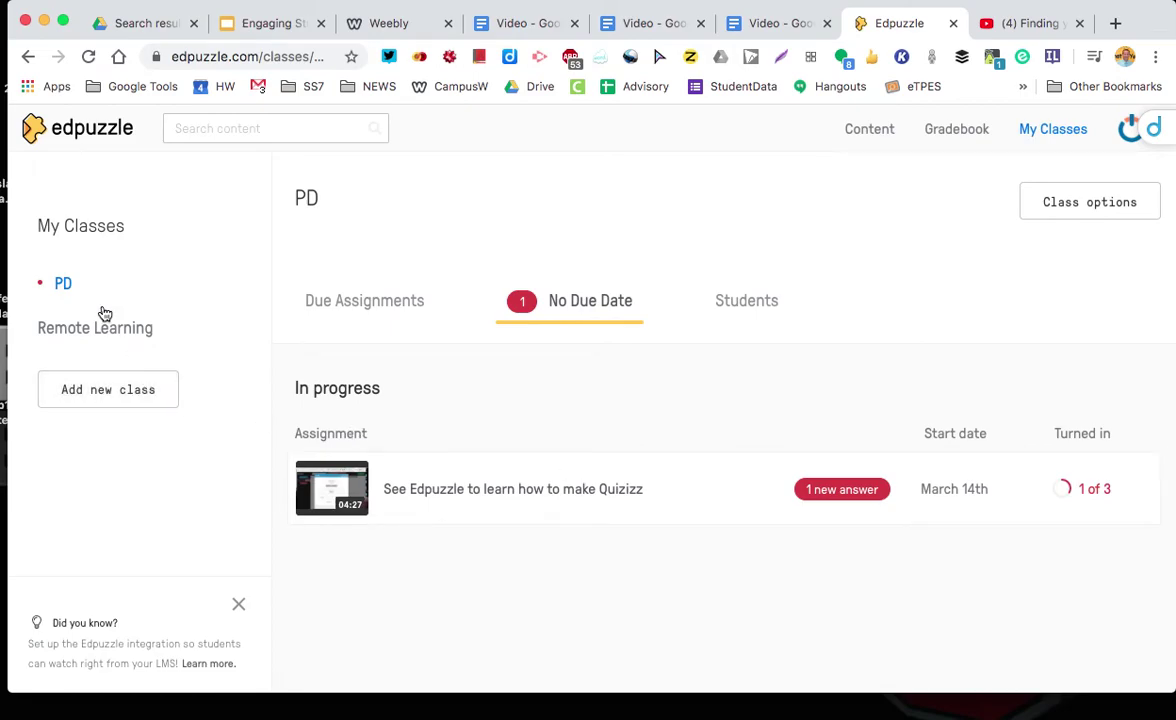
{"action": "left_click", "coordinate": [103, 393]}
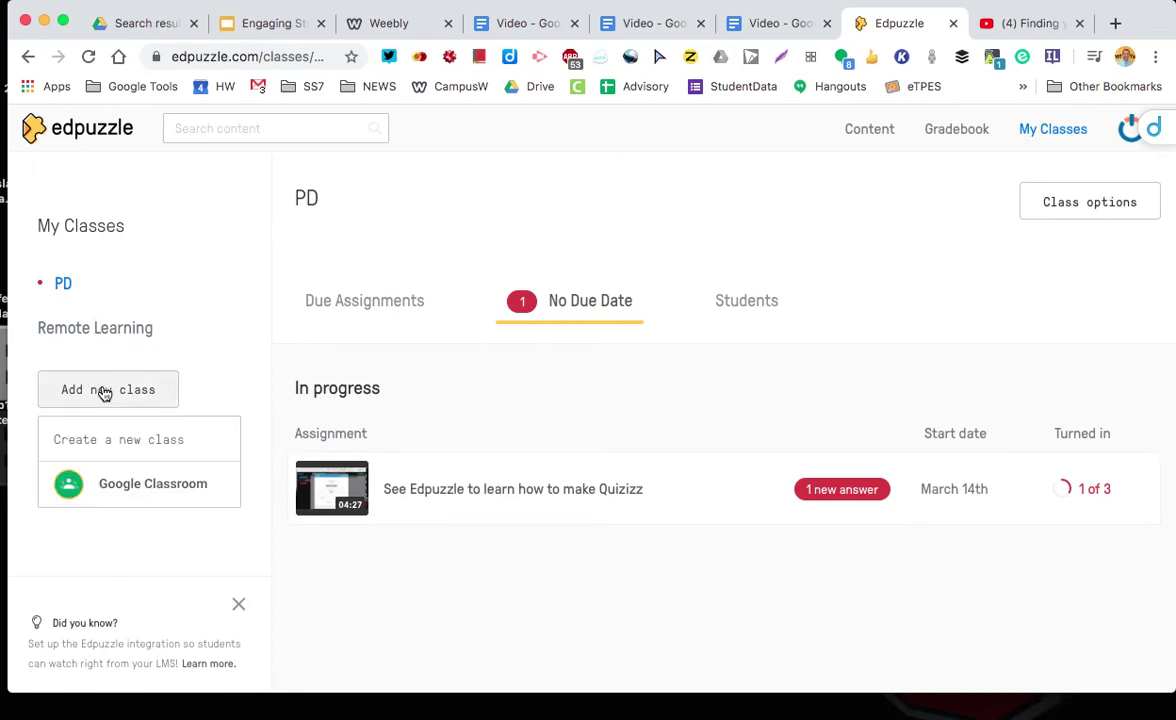
{"action": "left_click", "coordinate": [124, 441]}
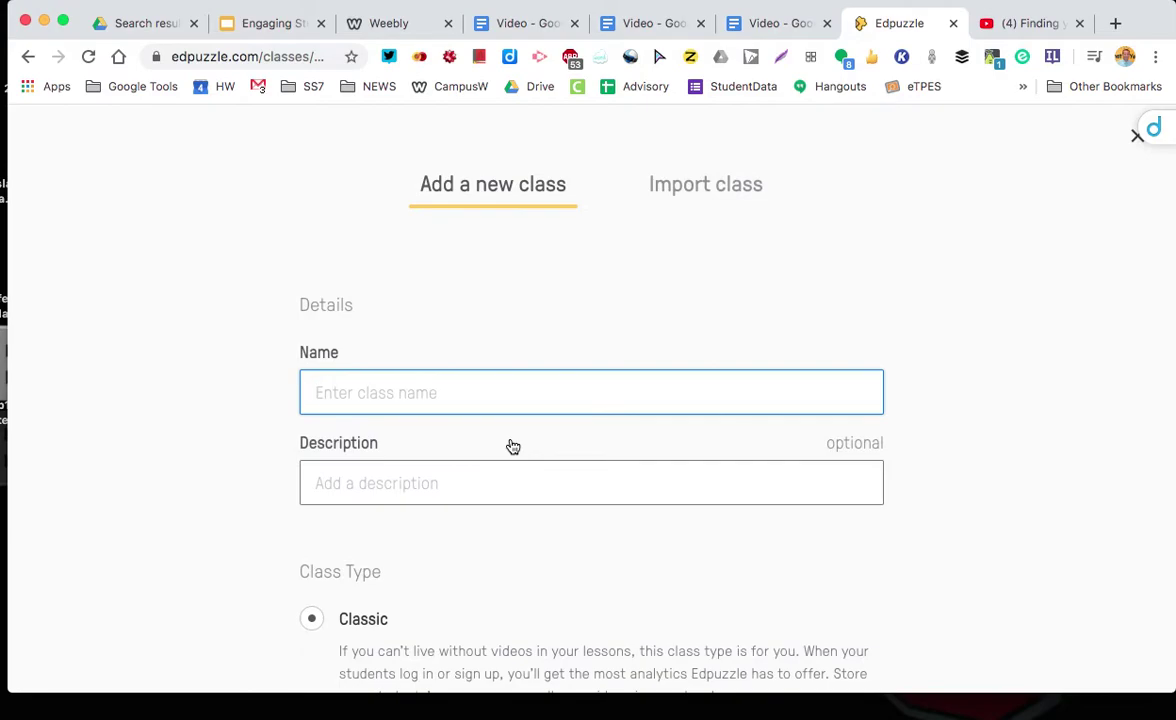
{"action": "type", "text": "Remote Learning"}
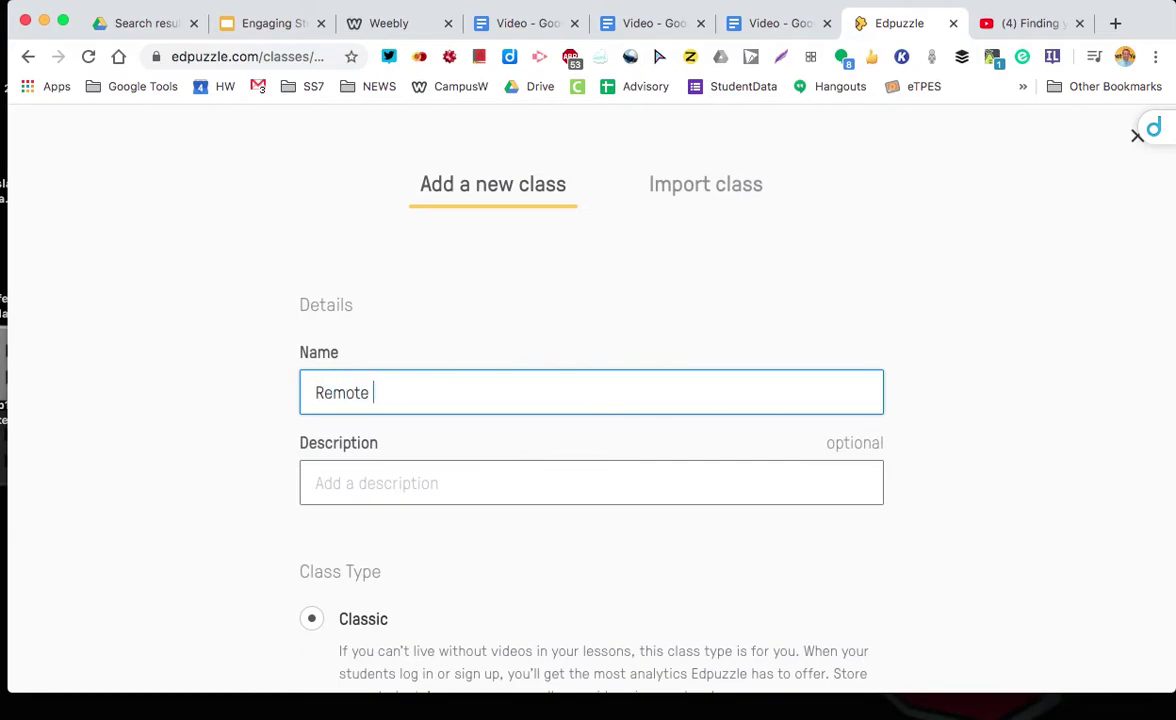
Enter "TFT remote learning" as the class description and create the class with the Classic type
{"action": "left_click", "coordinate": [433, 487]}
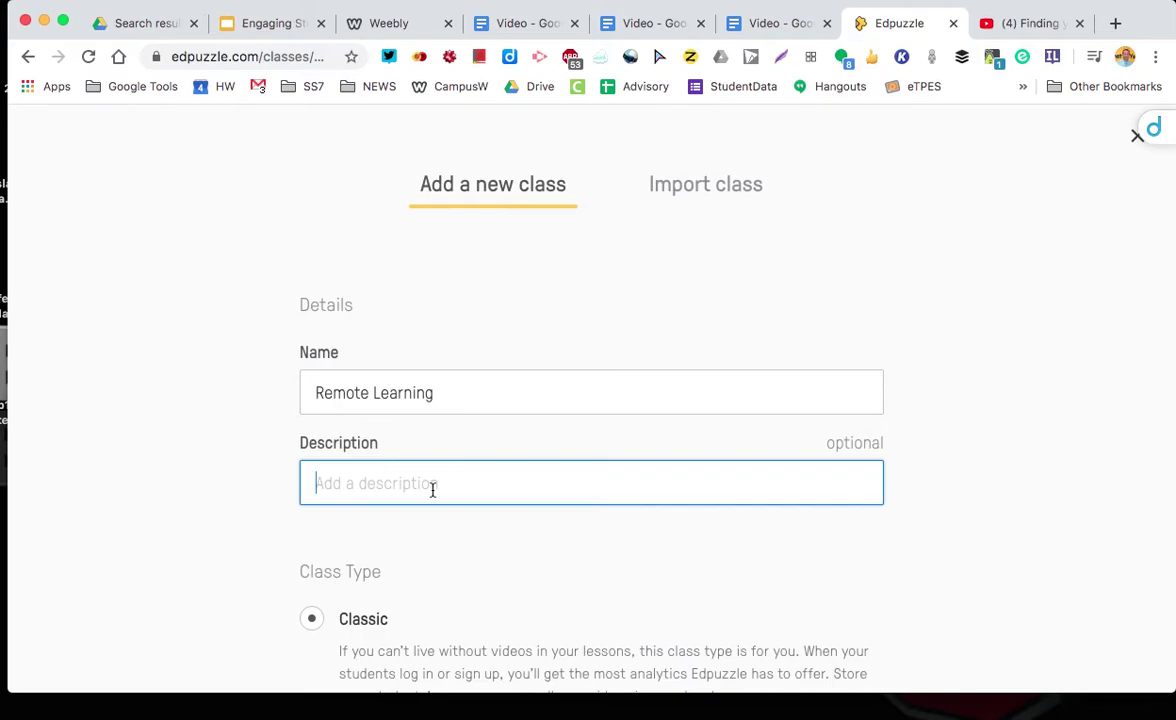
{"action": "type", "text": "TFT roam"}
{"action": "key", "text": "BackSpace"}
{"action": "key", "text": "BackSpace"}
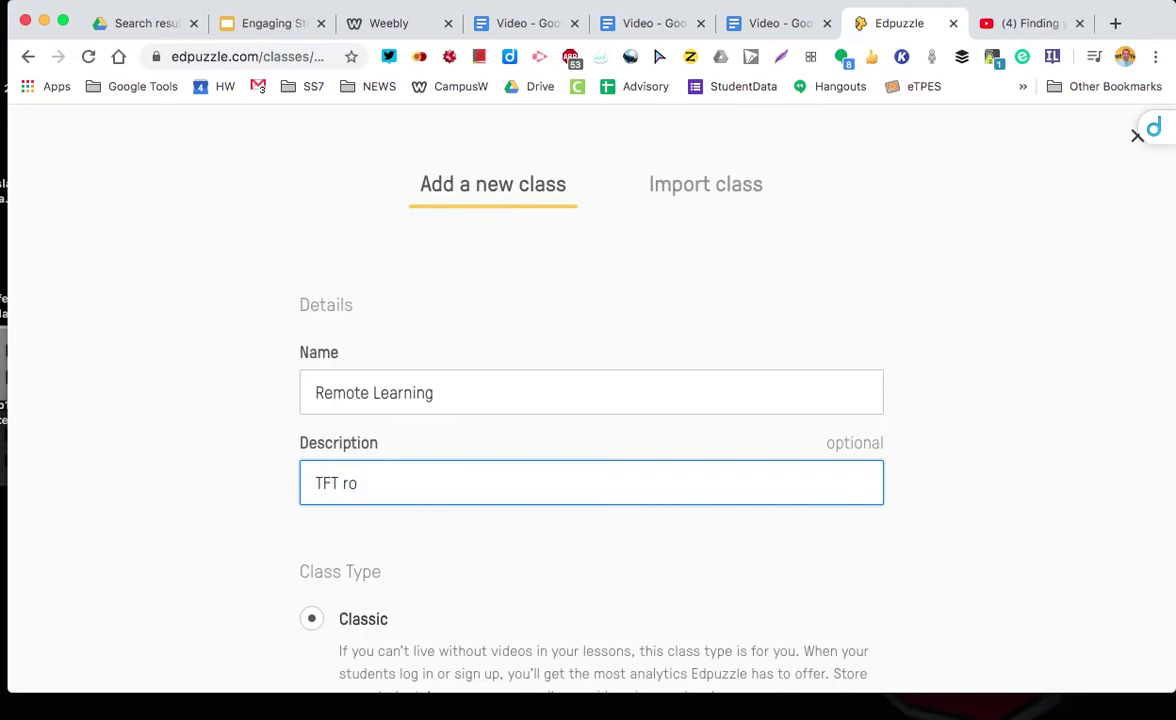
{"action": "key", "text": "BackSpace"}
{"action": "type", "text": "mote"}
{"action": "key", "text": "BackSpace"}
{"action": "key", "text": "BackSpace"}
{"action": "key", "text": "BackSpace"}
{"action": "type", "text": "mote learning"}
{"action": "scroll", "coordinate": [588, 400], "scroll_direction": "down", "scroll_amount": 4}
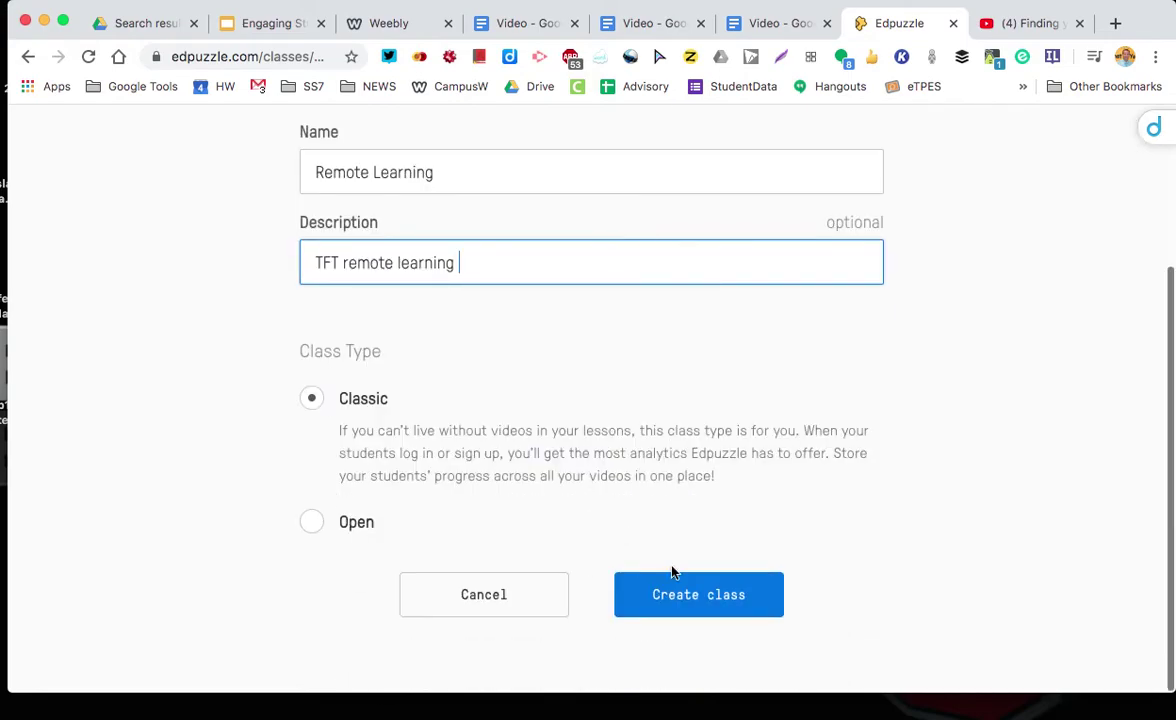
{"action": "left_click", "coordinate": [678, 594]}
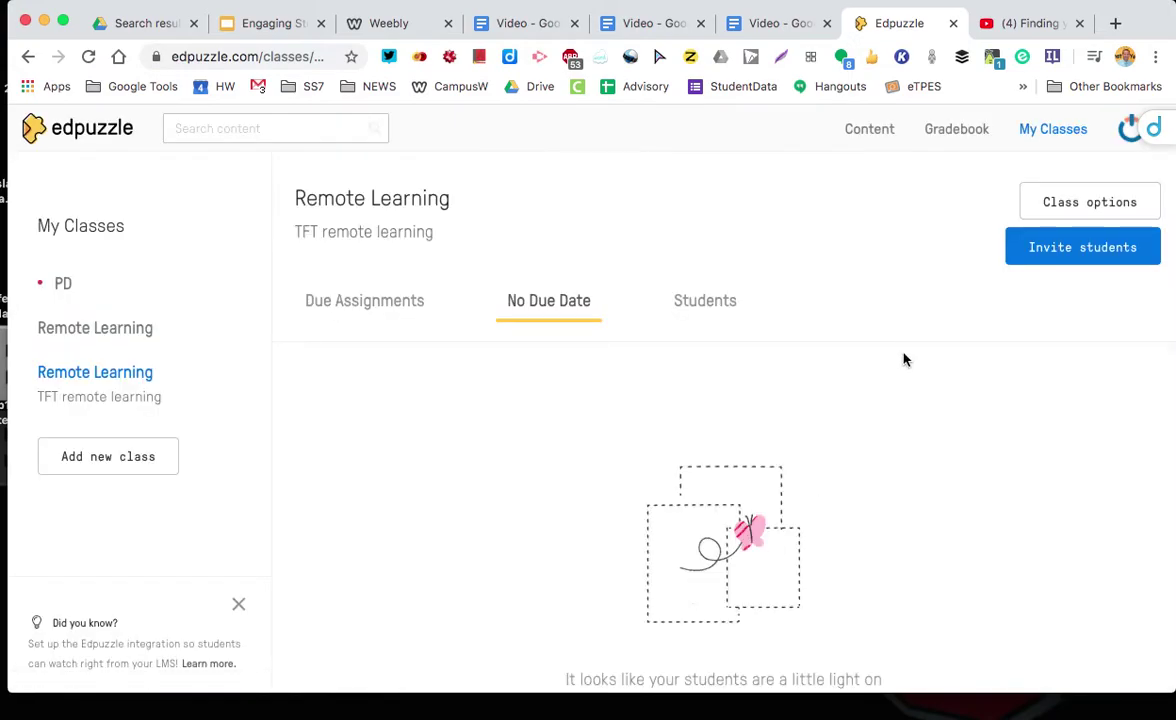
View the new class's student invitation, highlight its class code and join link, and close the invitation
{"action": "left_click", "coordinate": [1071, 252]}
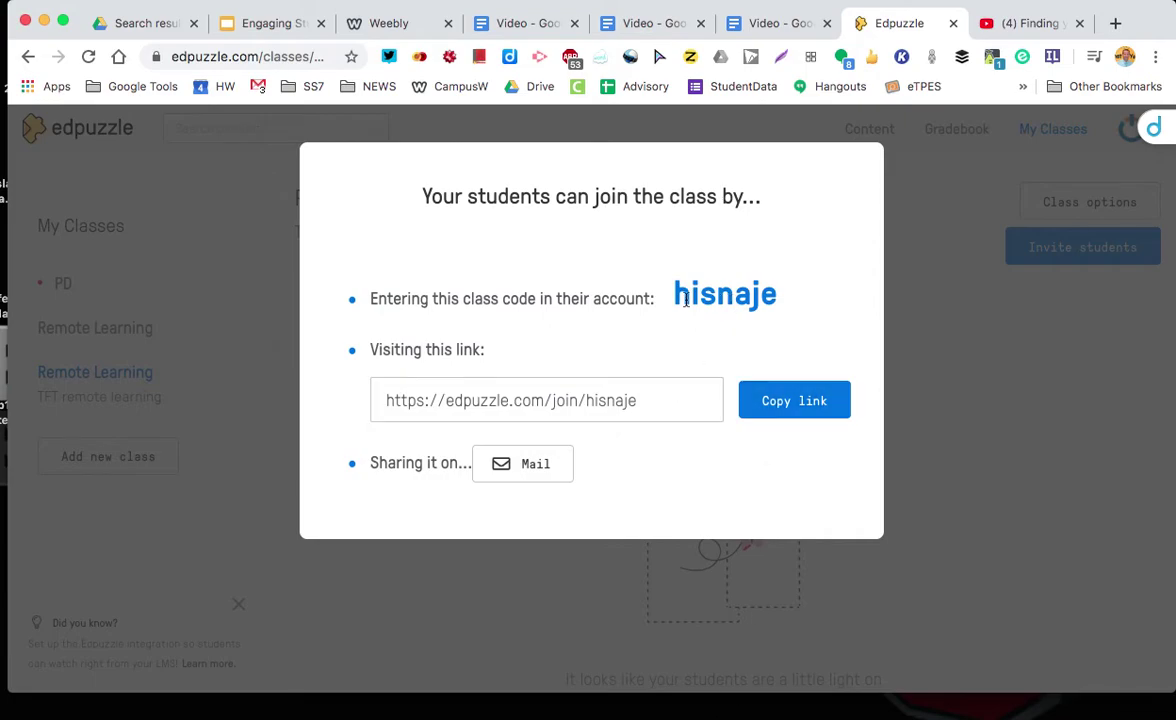
{"action": "left_click_drag", "start_coordinate": [673, 290], "coordinate": [797, 305]}
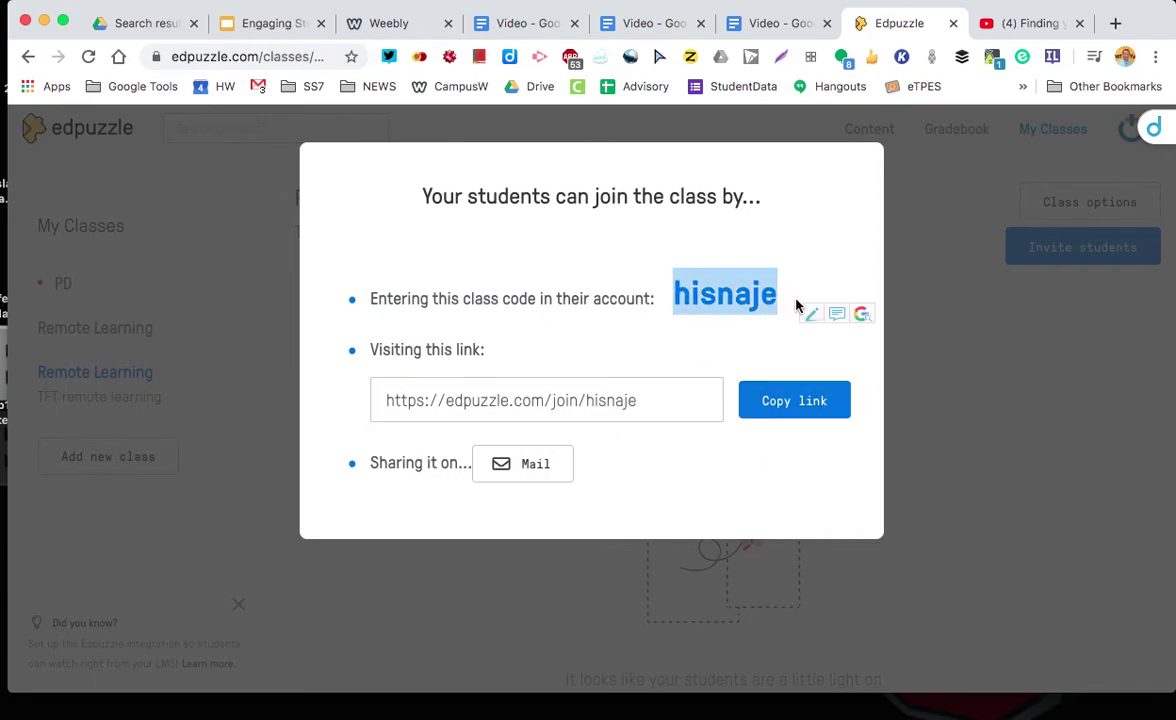
{"action": "double_click", "coordinate": [661, 399]}
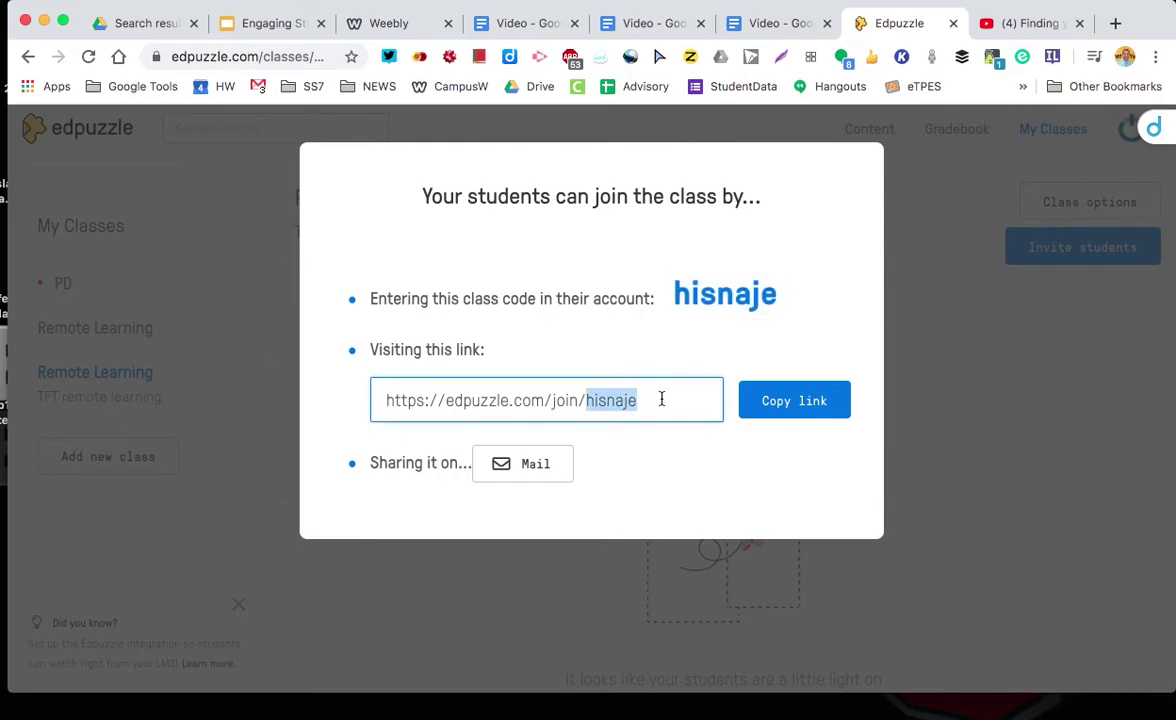
{"action": "left_click", "coordinate": [661, 399]}
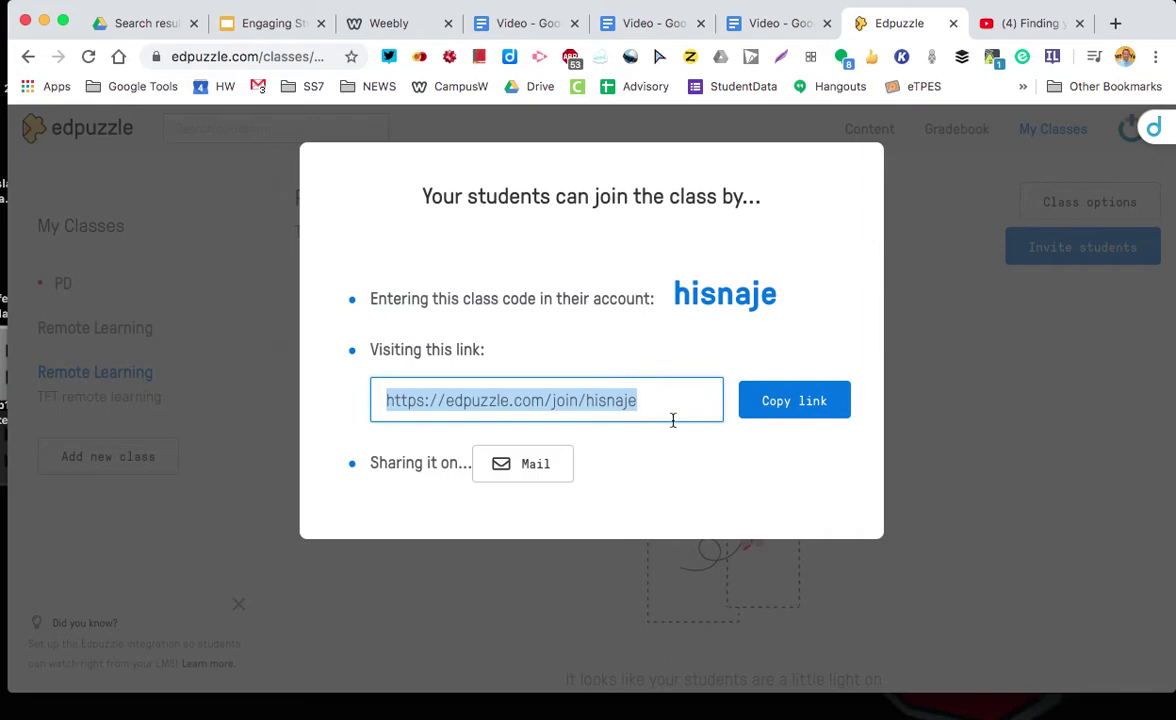
{"action": "left_click", "coordinate": [958, 500]}
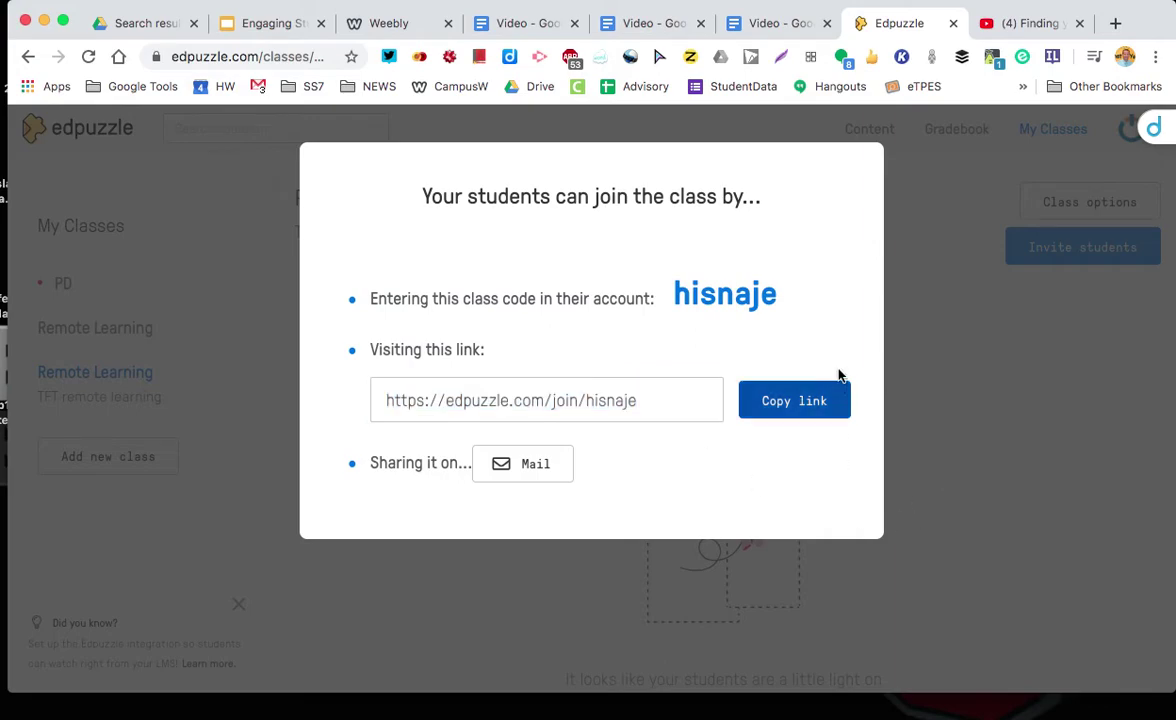
{"action": "left_click", "coordinate": [945, 459]}
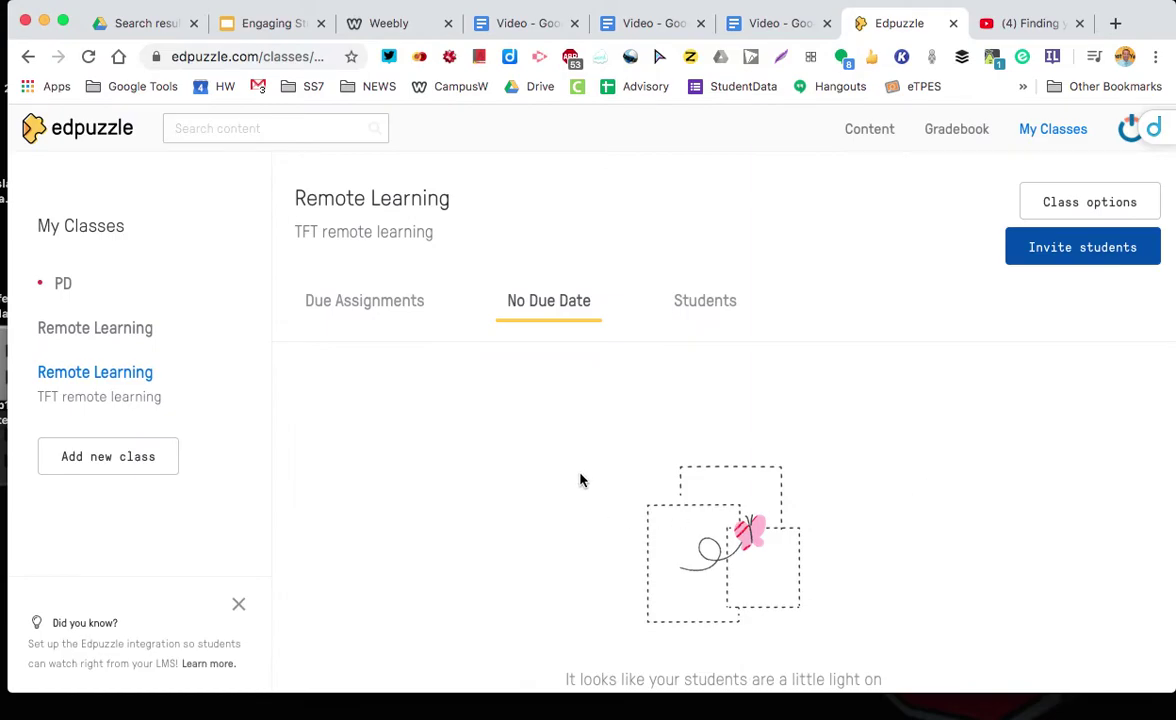
Show the new Remote Learning class's students, and import The Digital Student class from Google Classroom
{"action": "left_click", "coordinate": [703, 305]}
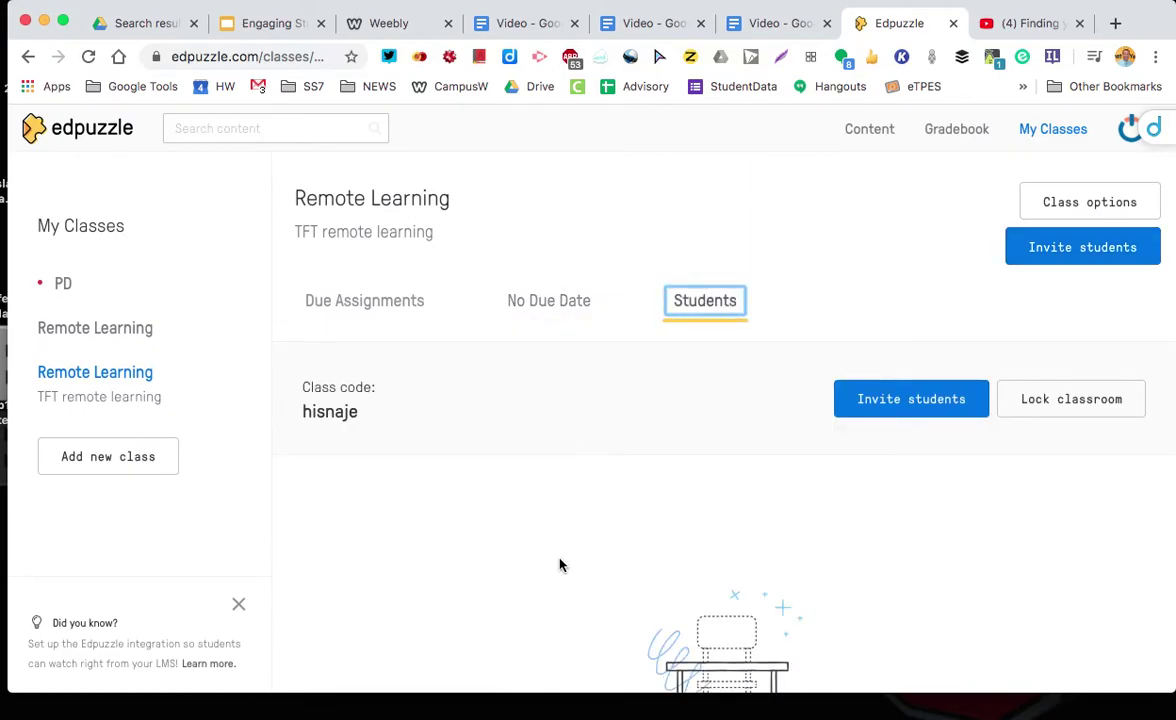
{"action": "scroll", "coordinate": [560, 564], "scroll_direction": "down", "scroll_amount": 2}
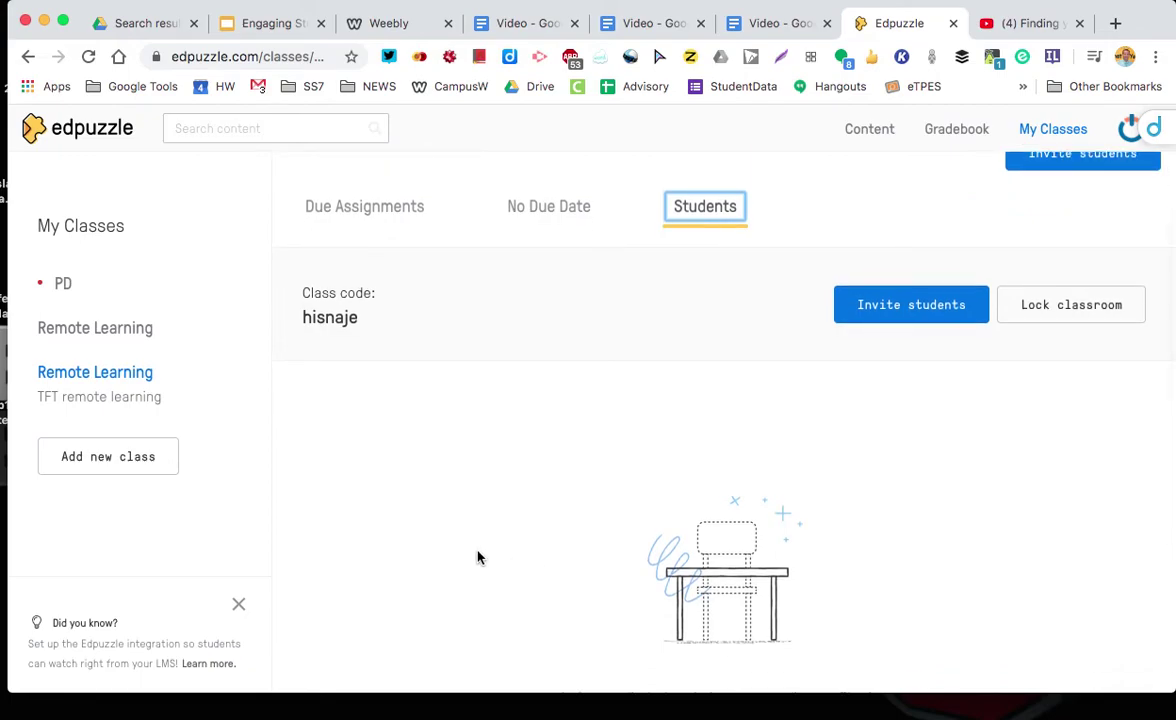
{"action": "left_click", "coordinate": [105, 452]}
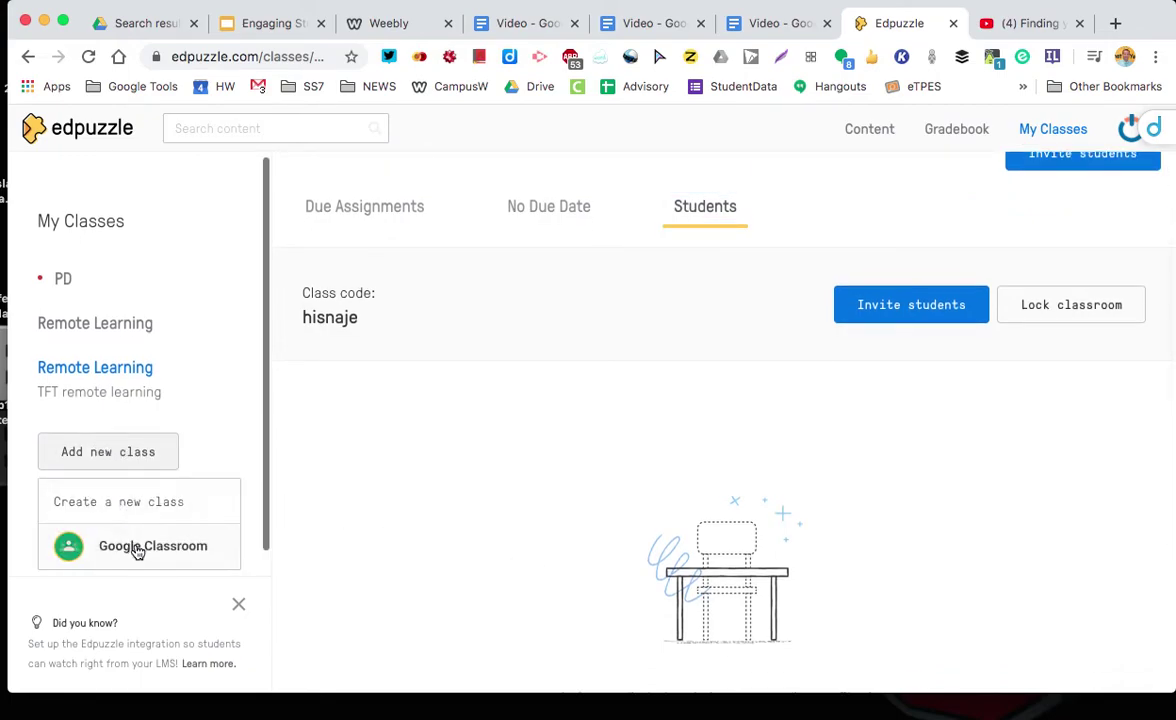
{"action": "left_click", "coordinate": [138, 549]}
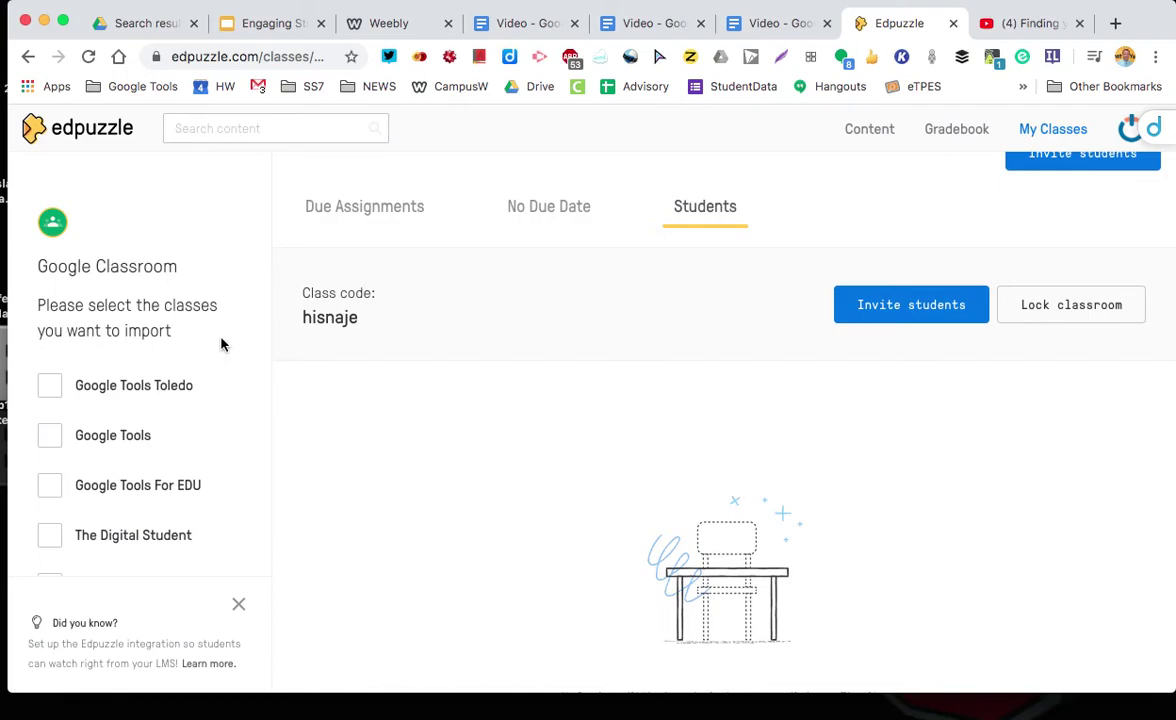
{"action": "scroll", "coordinate": [202, 402], "scroll_direction": "down", "scroll_amount": 5}
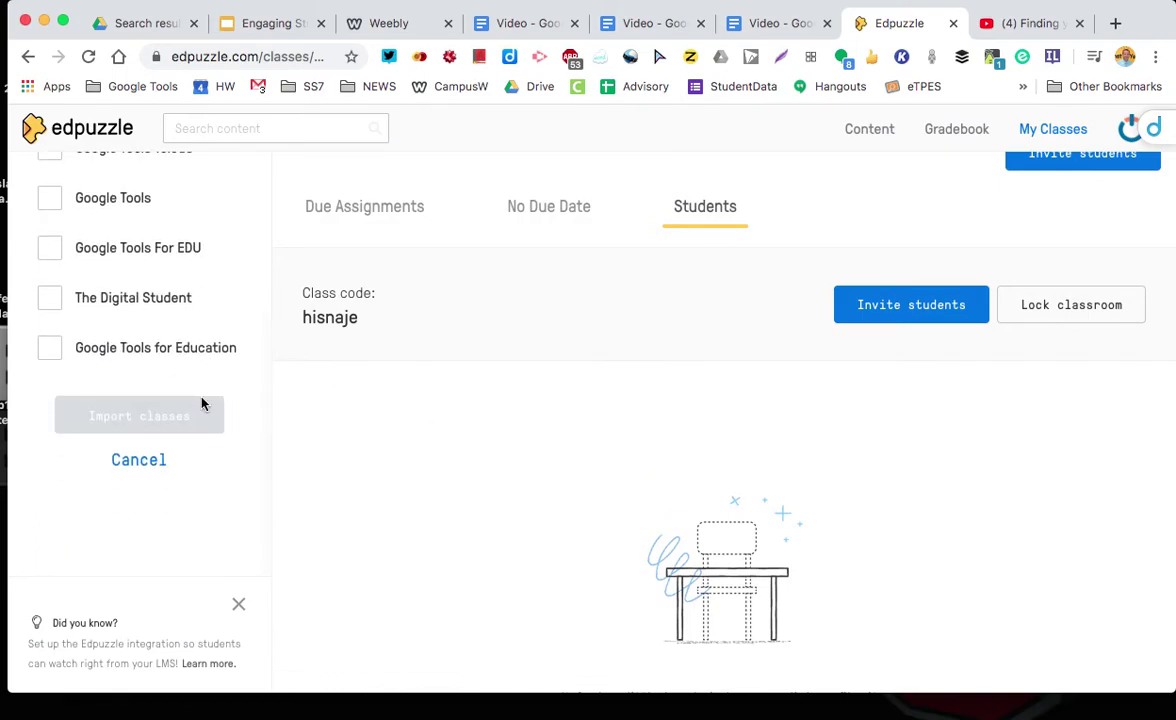
{"action": "scroll", "coordinate": [202, 404], "scroll_direction": "up", "scroll_amount": 5}
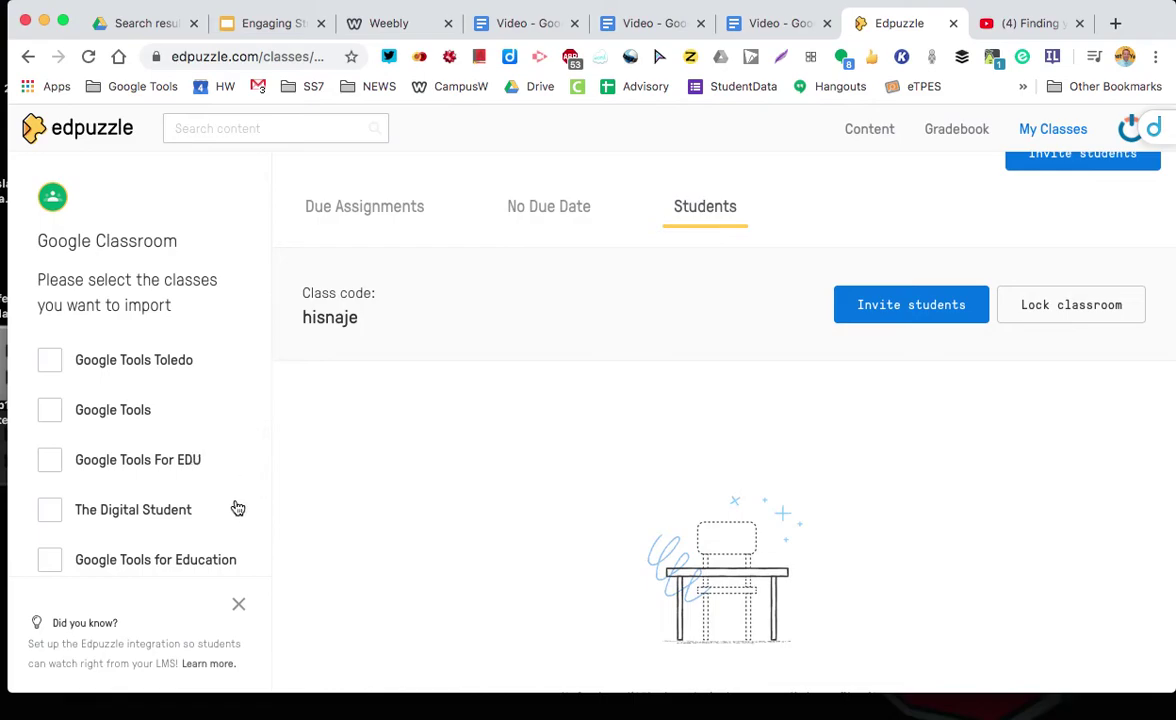
{"action": "left_click", "coordinate": [50, 510]}
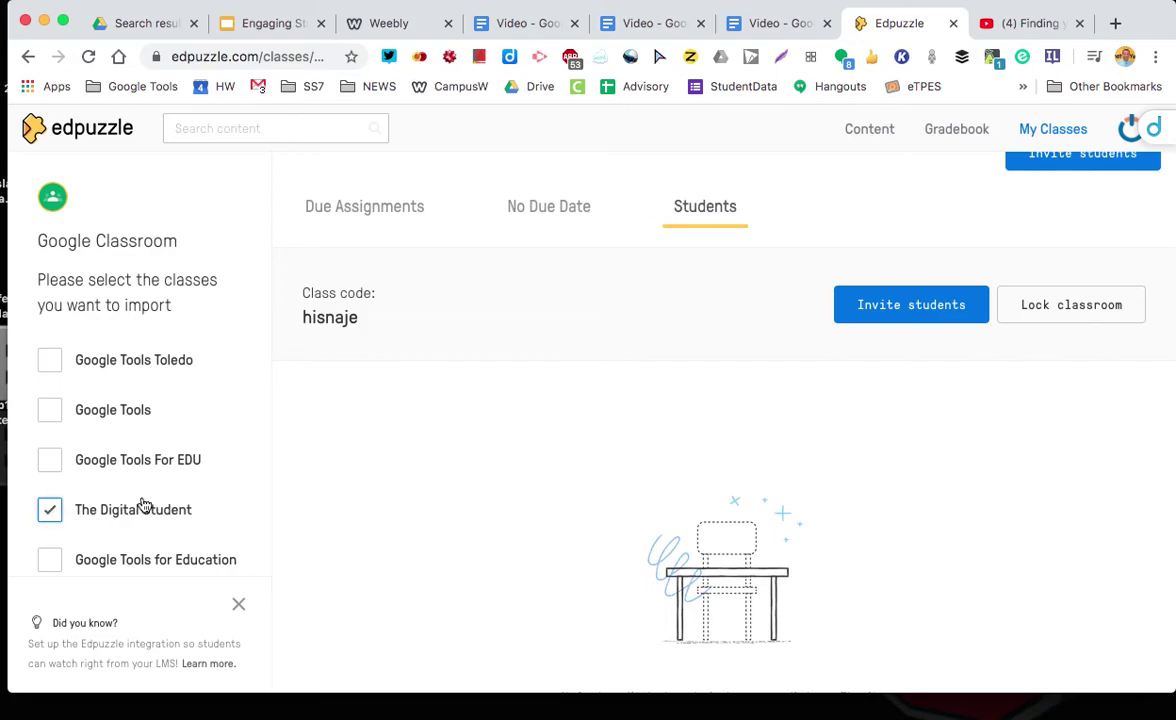
{"action": "scroll", "coordinate": [163, 499], "scroll_direction": "down", "scroll_amount": 3}
{"action": "left_click", "coordinate": [163, 499]}
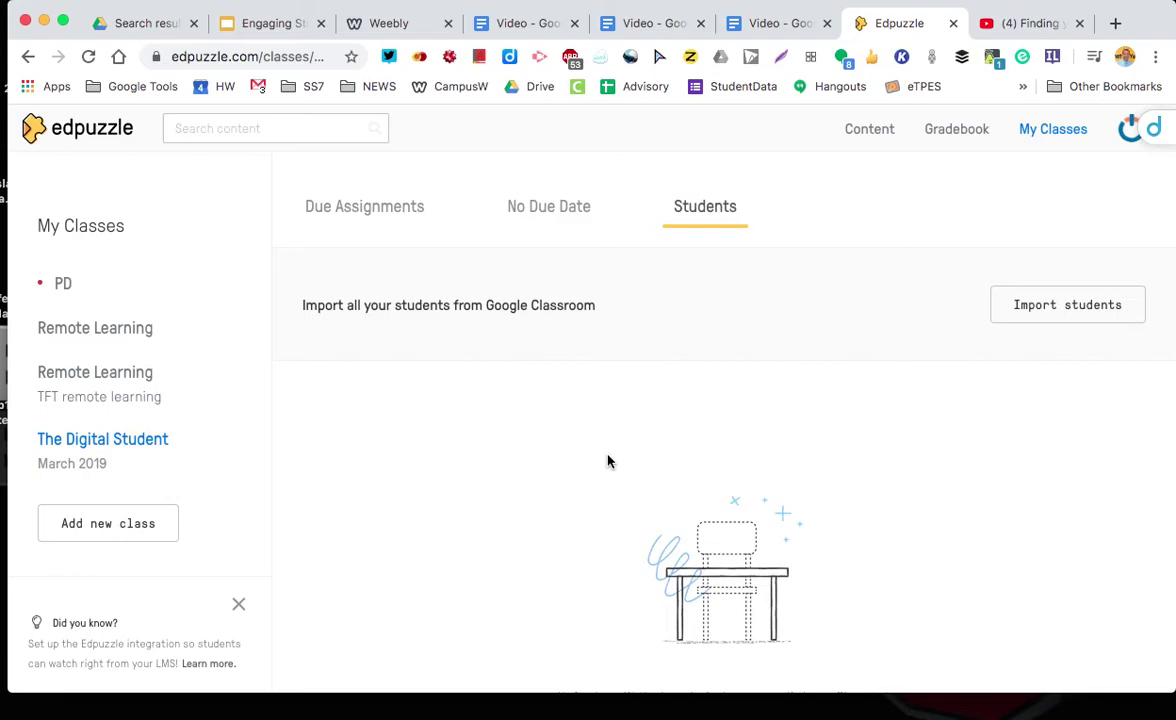
Import the Google Tools Toledo and Google Tools classes from Google Classroom
{"action": "left_click", "coordinate": [115, 531]}
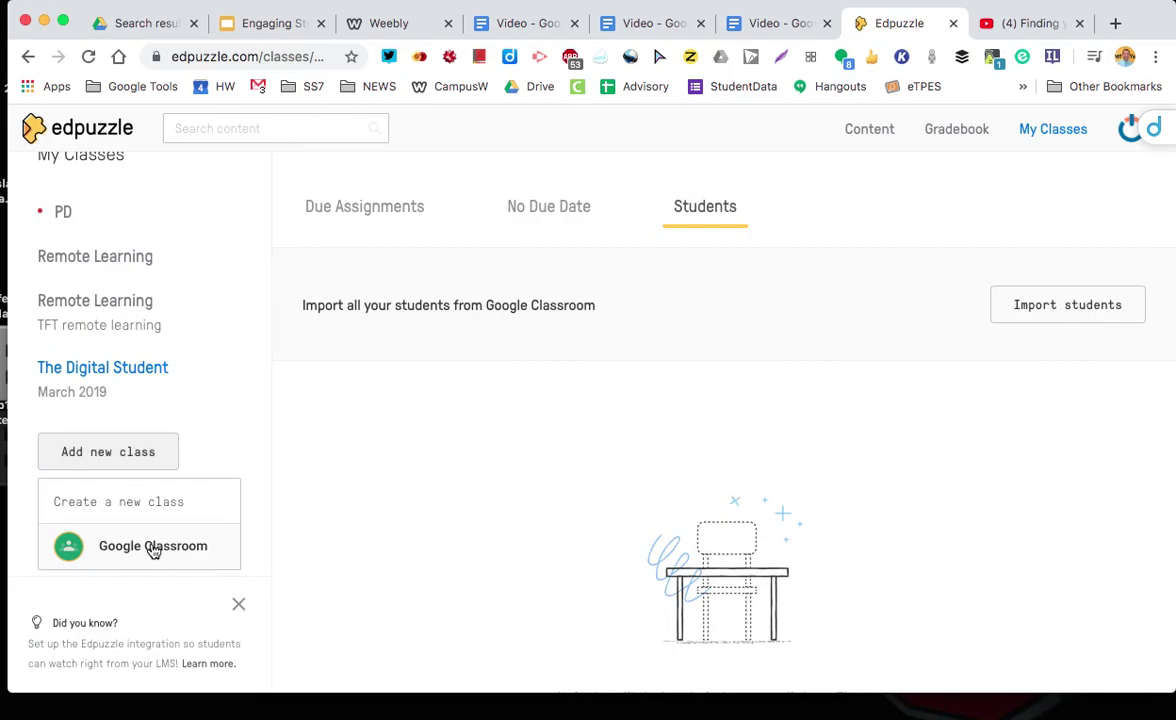
{"action": "left_click", "coordinate": [153, 546]}
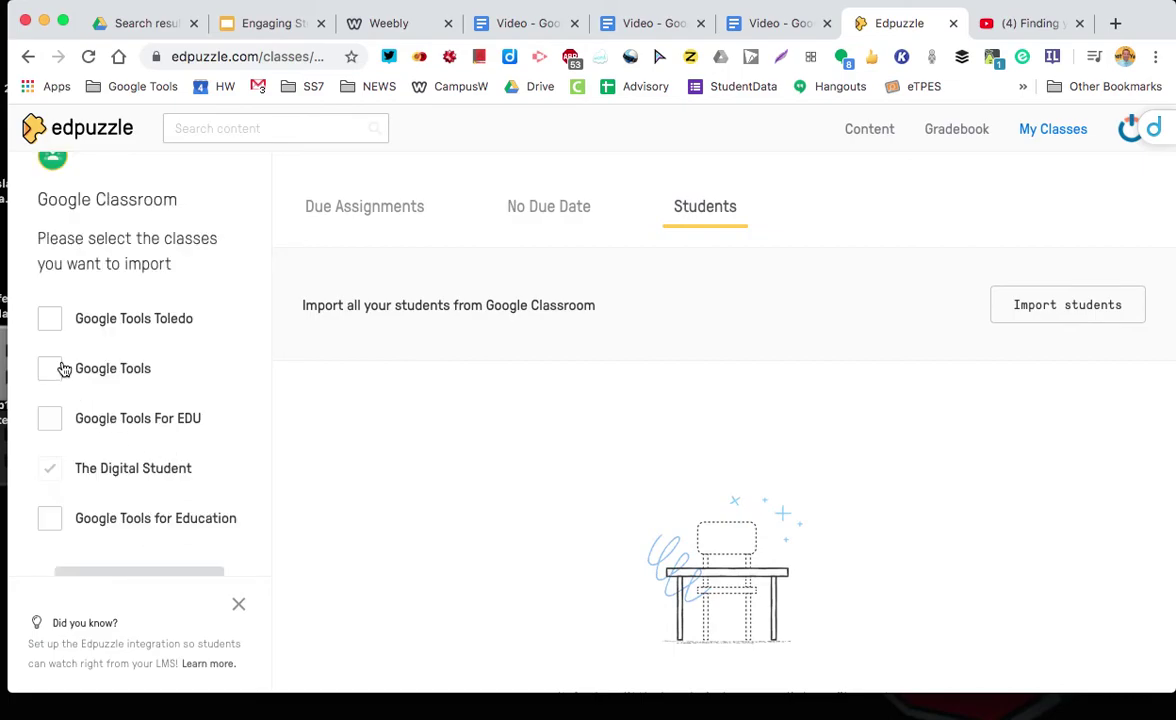
{"action": "left_click", "coordinate": [50, 317]}
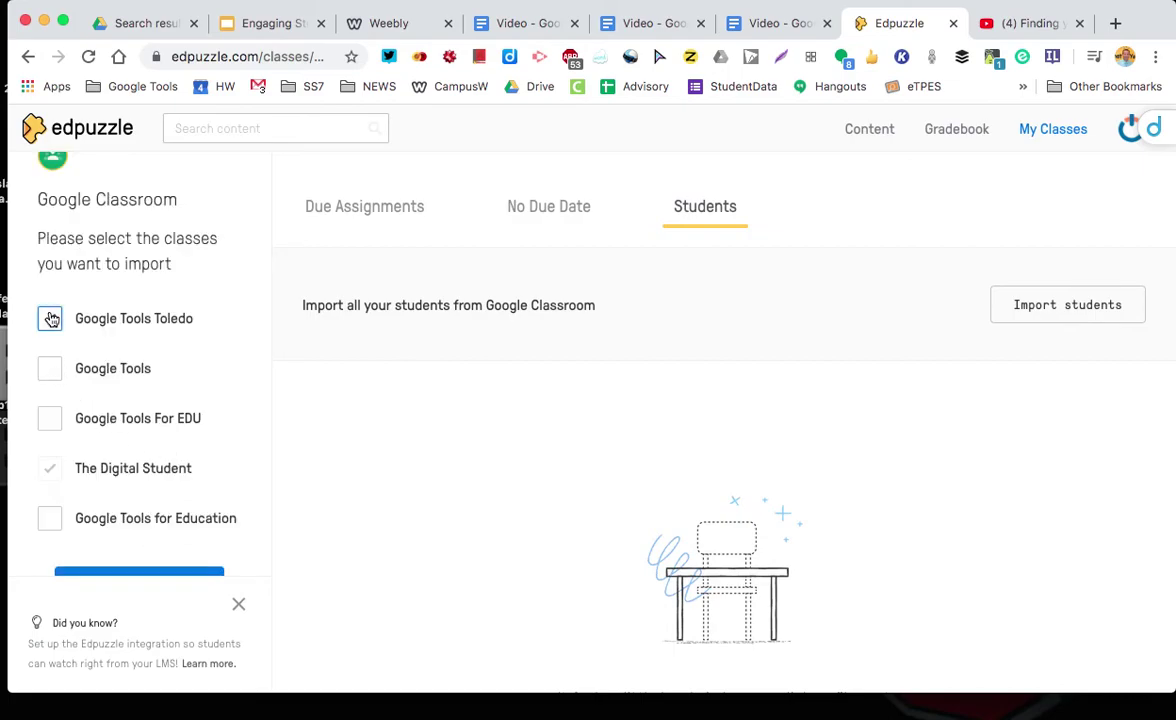
{"action": "left_click", "coordinate": [52, 372]}
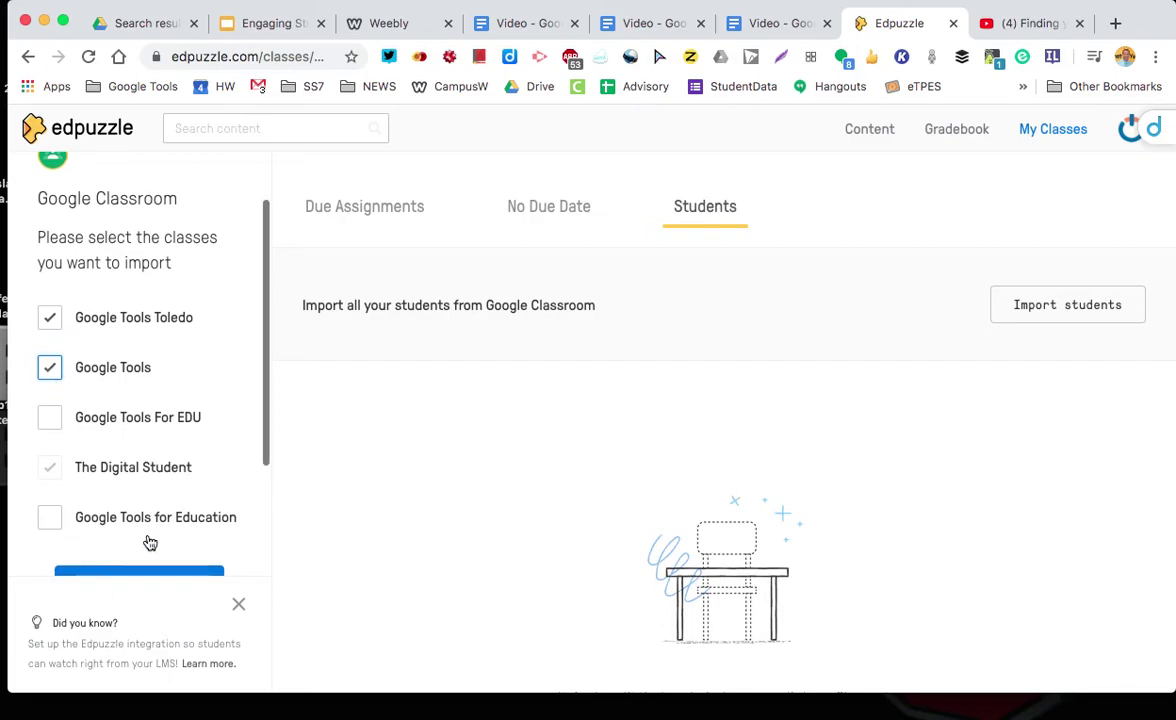
{"action": "scroll", "coordinate": [145, 530], "scroll_direction": "down", "scroll_amount": 2}
{"action": "left_click", "coordinate": [143, 486]}
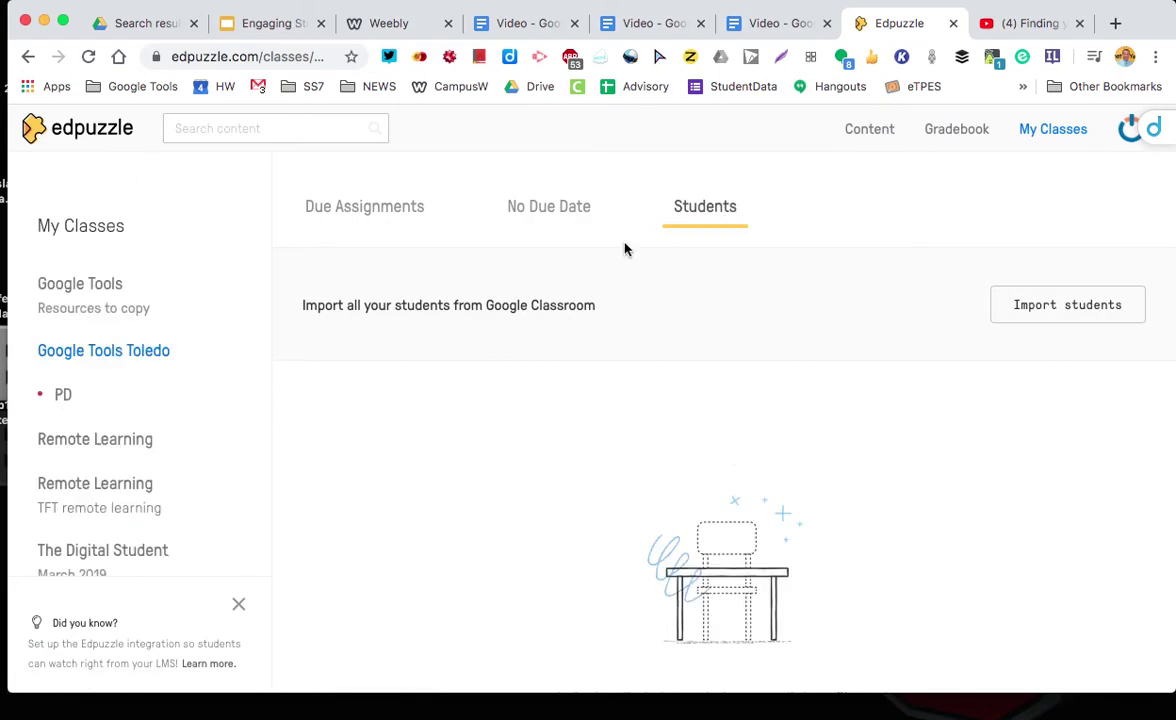
Review the imported Google Tools class's student roster and the class list, and return to the Content home page
{"action": "left_click", "coordinate": [101, 296]}
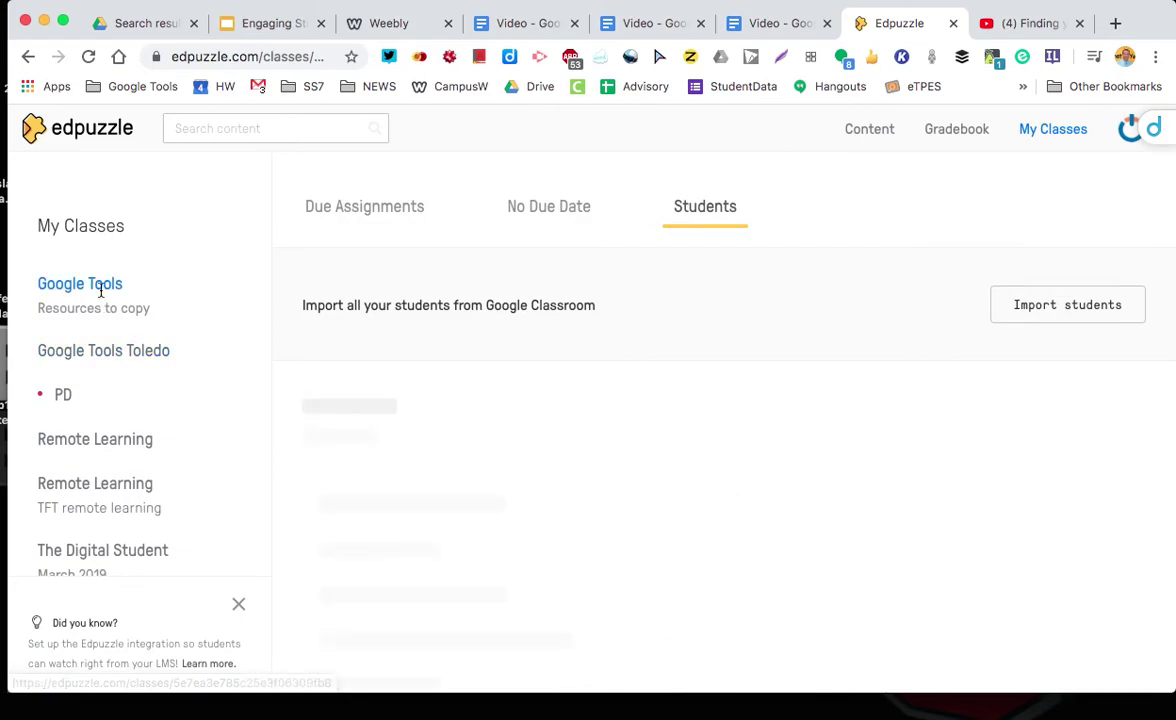
{"action": "right_click", "coordinate": [687, 370]}
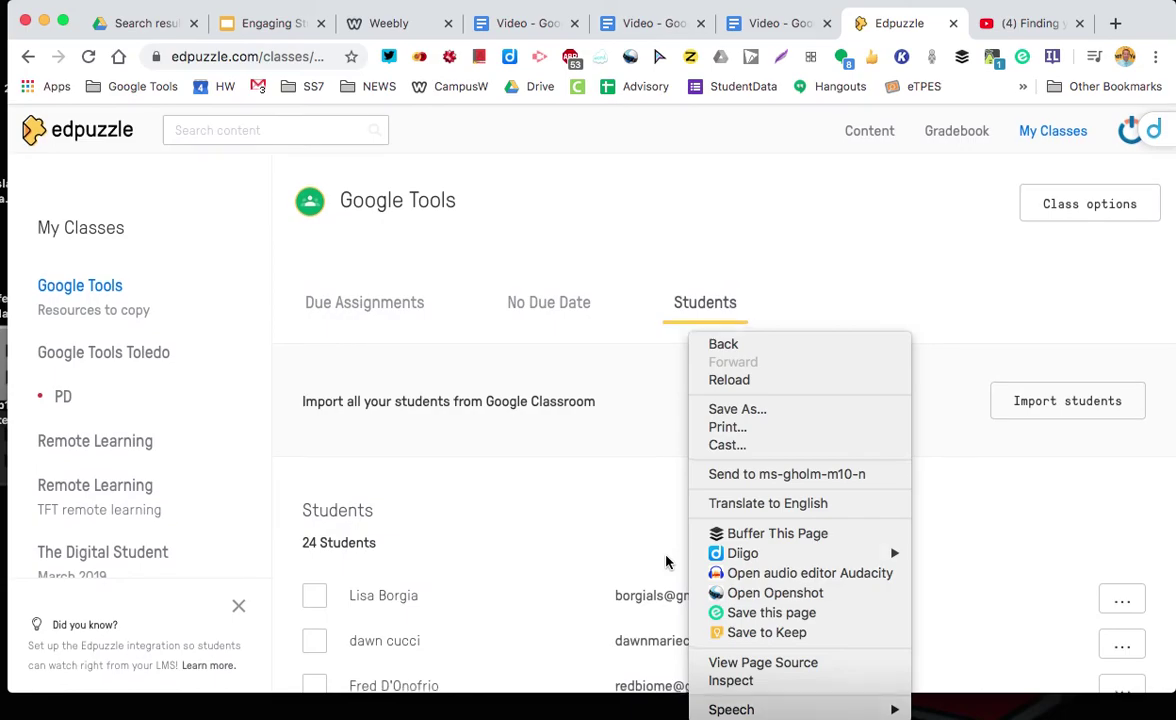
{"action": "left_click", "coordinate": [554, 533]}
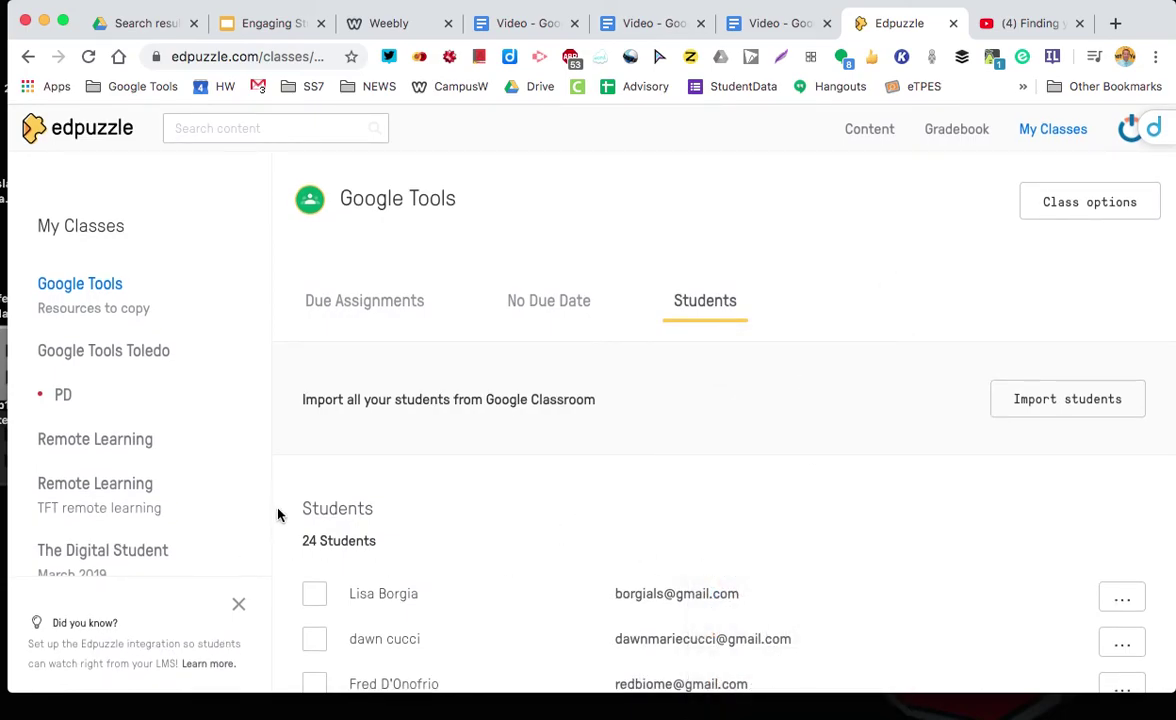
{"action": "scroll", "coordinate": [173, 360], "scroll_direction": "down", "scroll_amount": 1}
{"action": "scroll", "coordinate": [172, 360], "scroll_direction": "down", "scroll_amount": 3}
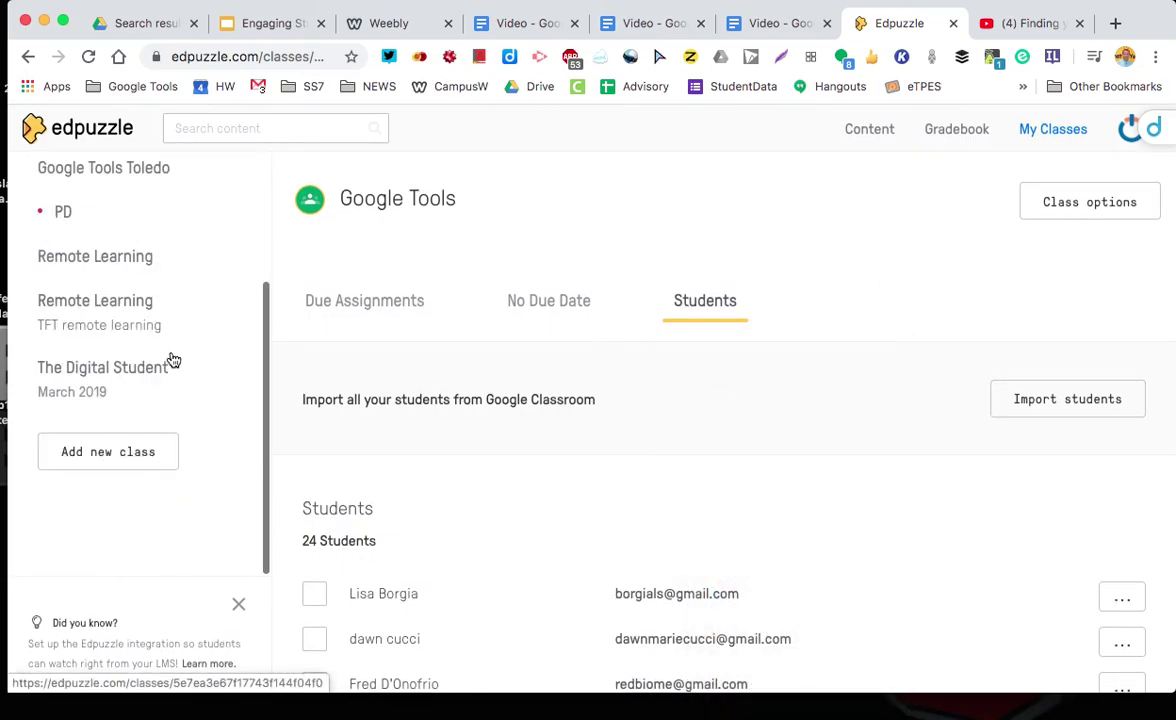
{"action": "scroll", "coordinate": [171, 356], "scroll_direction": "up", "scroll_amount": 4}
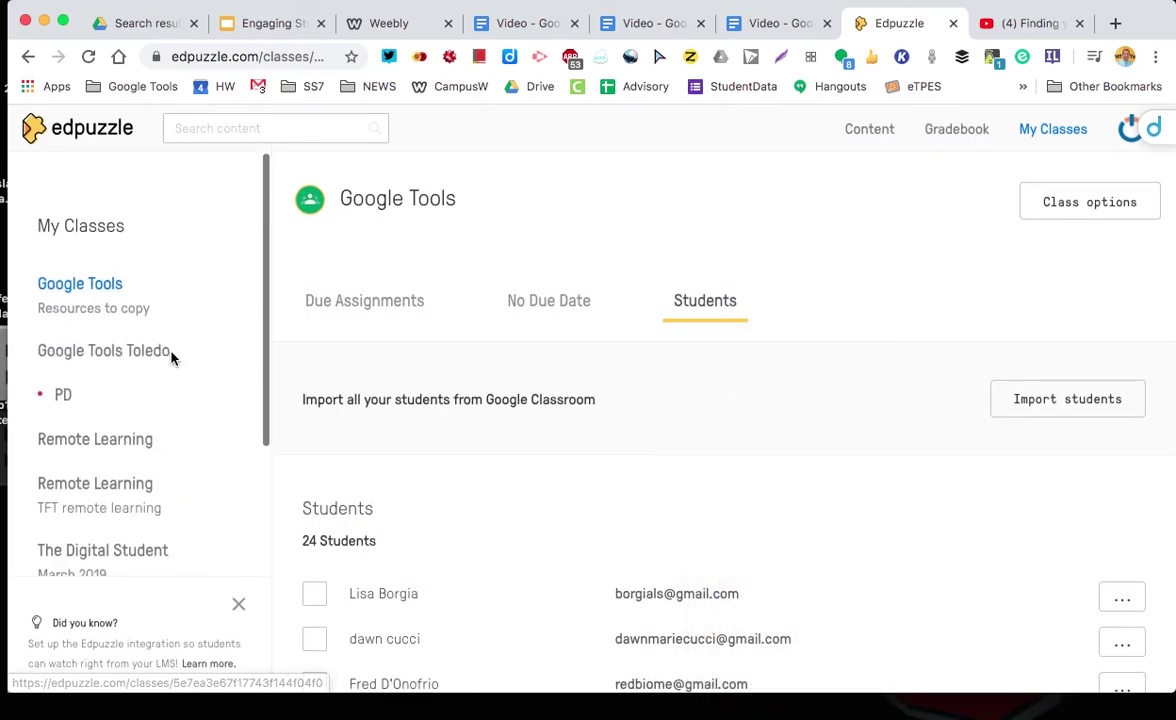
{"action": "left_click", "coordinate": [876, 132]}
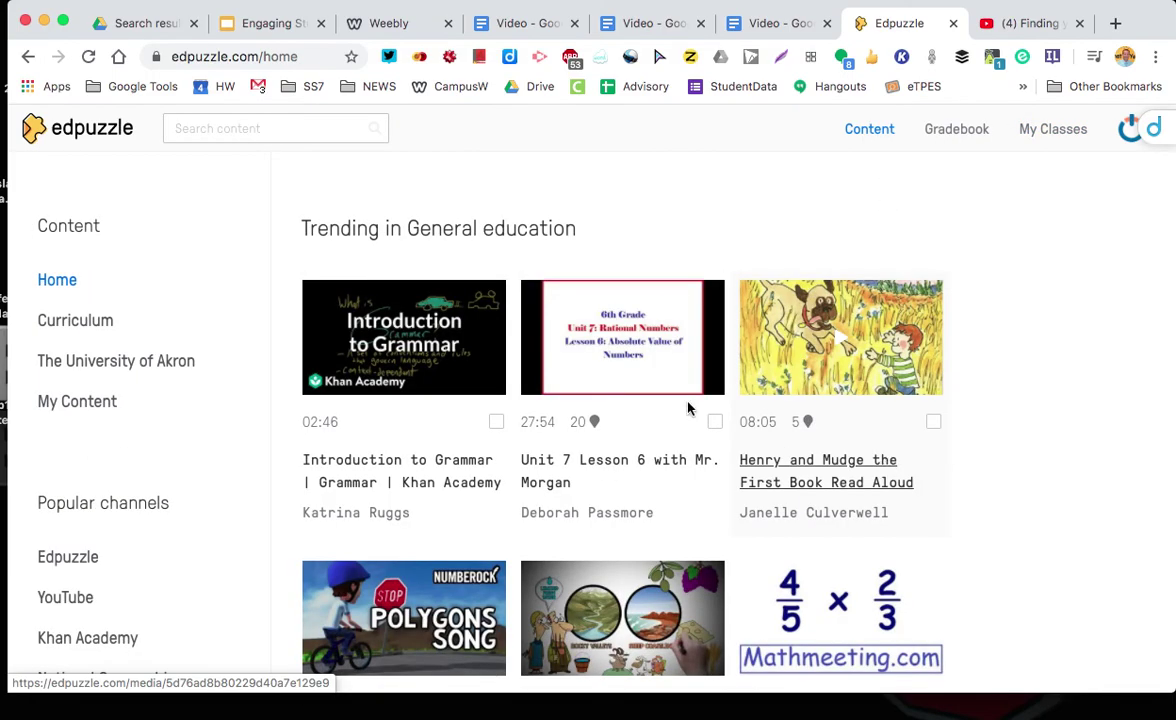
Switch to the Video document in Google Docs and add "Copies from others." after "What is in this program." in the Edpuzzle column
{"action": "left_click", "coordinate": [525, 24]}
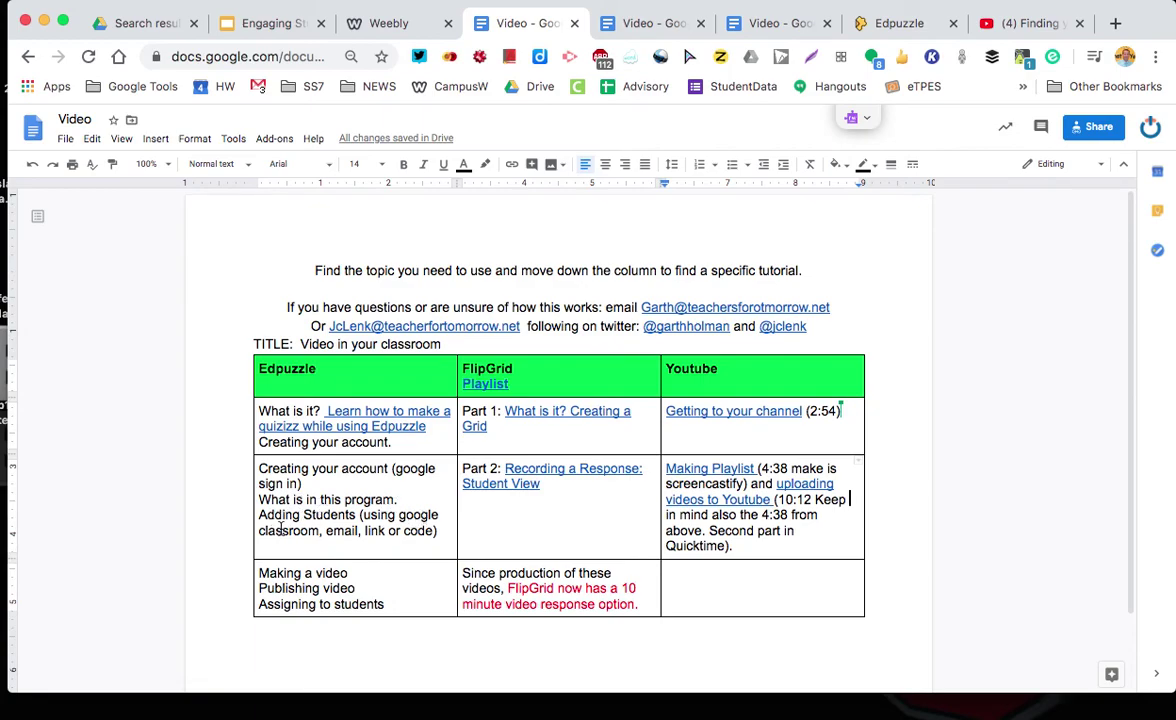
{"action": "left_click", "coordinate": [401, 500]}
{"action": "type", "text": "Copies f"}
{"action": "type", "text": "rom "}
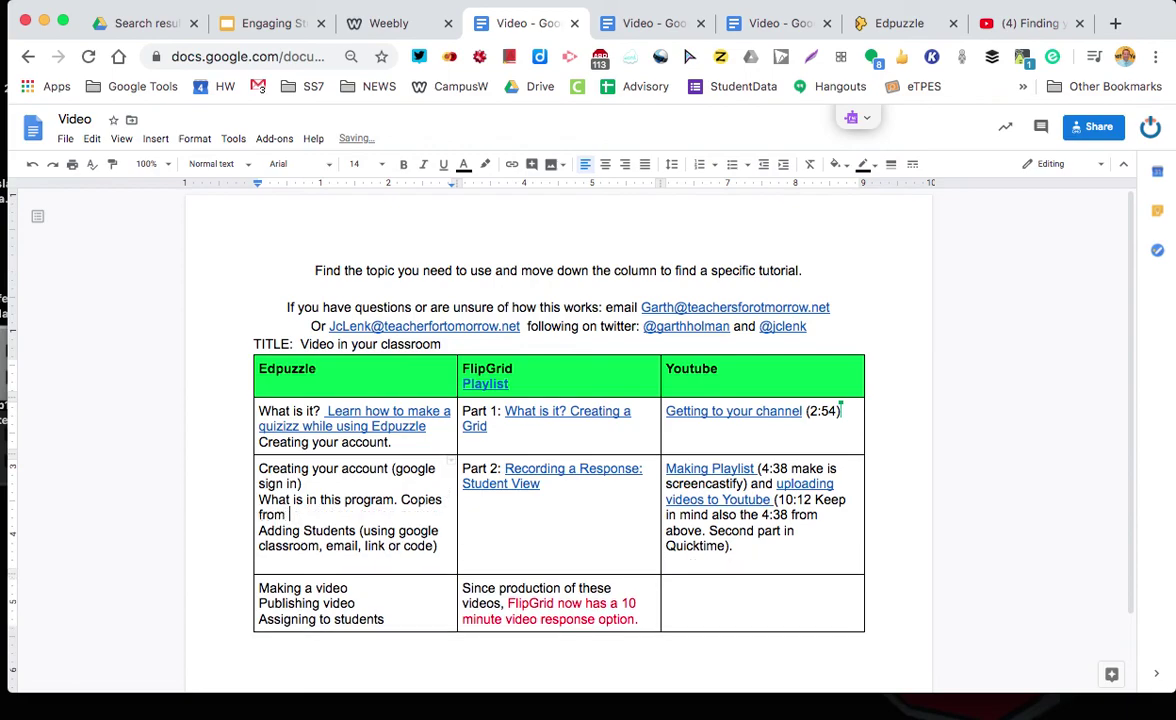
{"action": "type", "text": "others."}
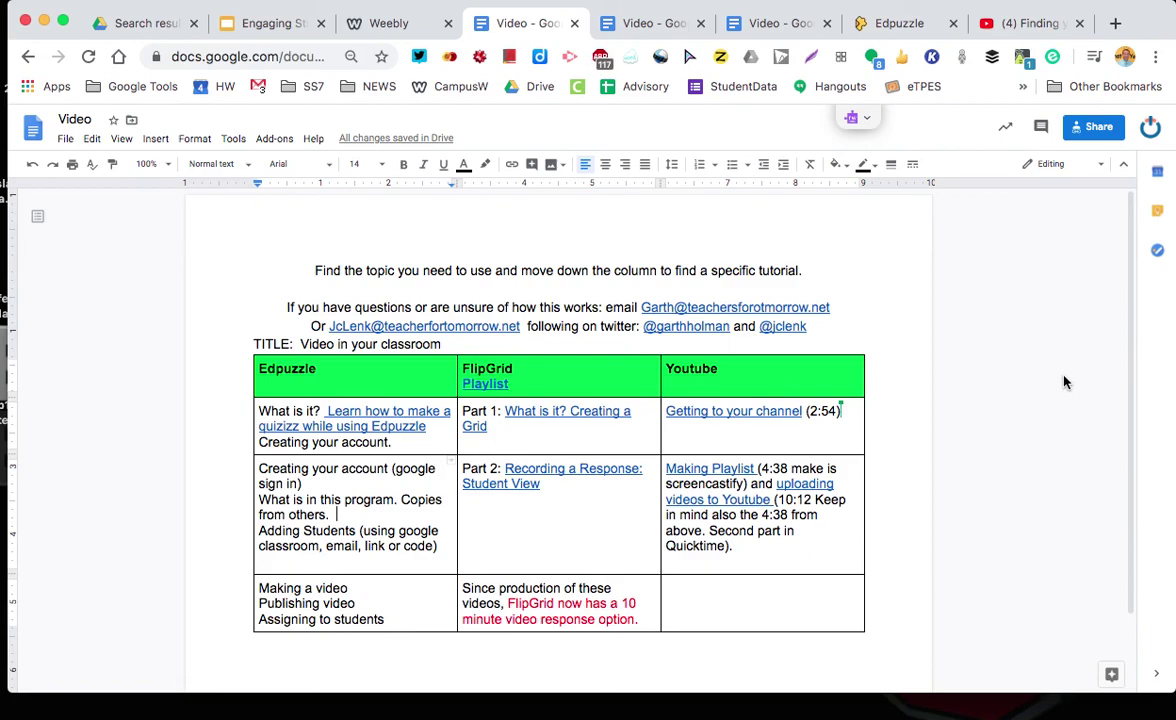
{"action": "mouse_move", "coordinate": [740, 706]}
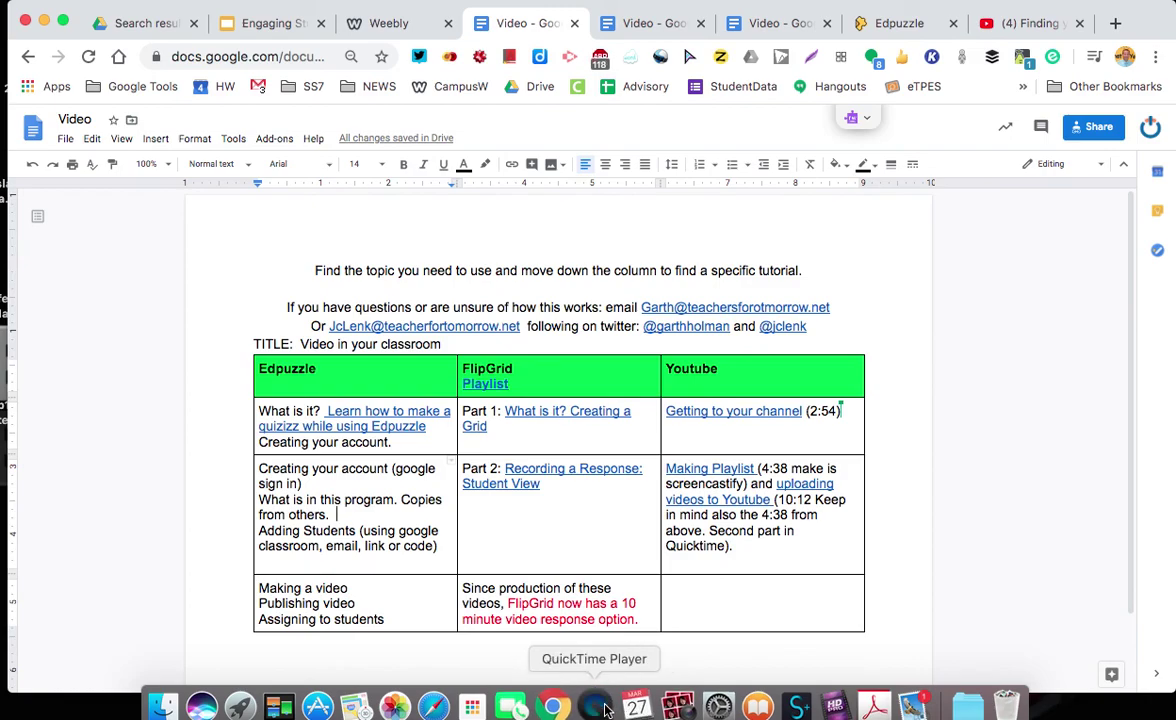